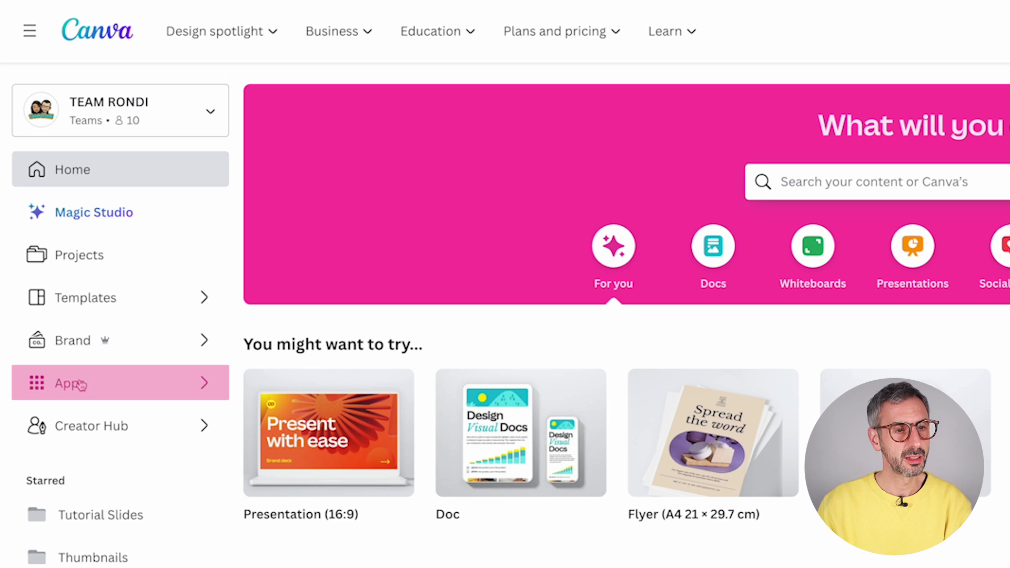
left_click(209, 387)
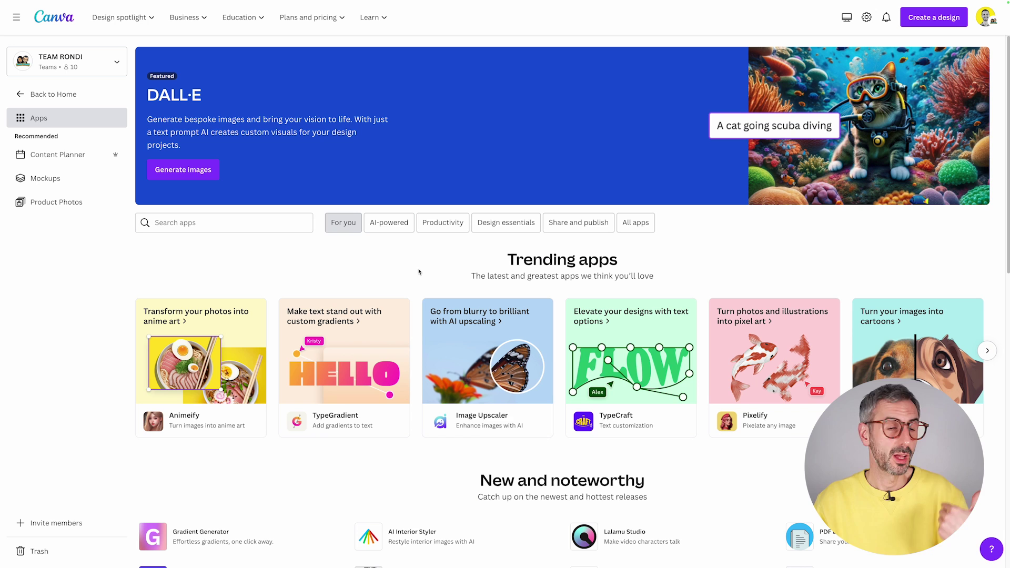
scroll(395, 273, "down", 1)
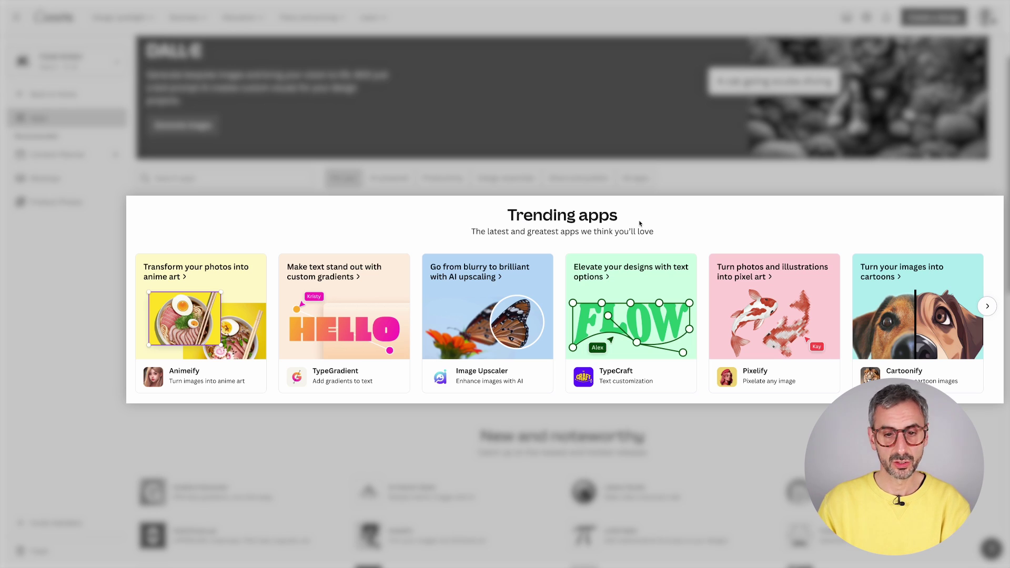
scroll(516, 306, "down", 2)
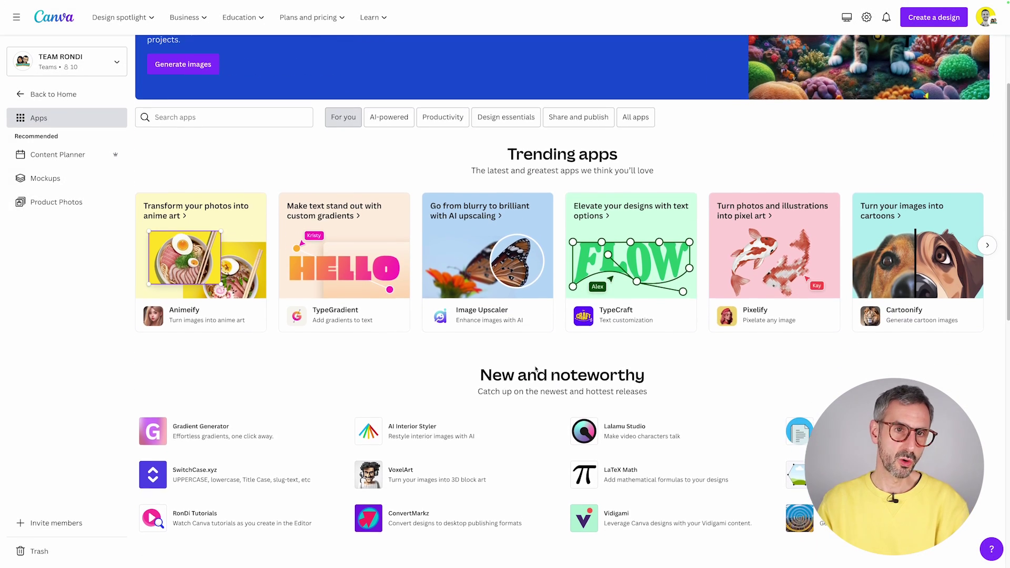
scroll(516, 306, "down", 4)
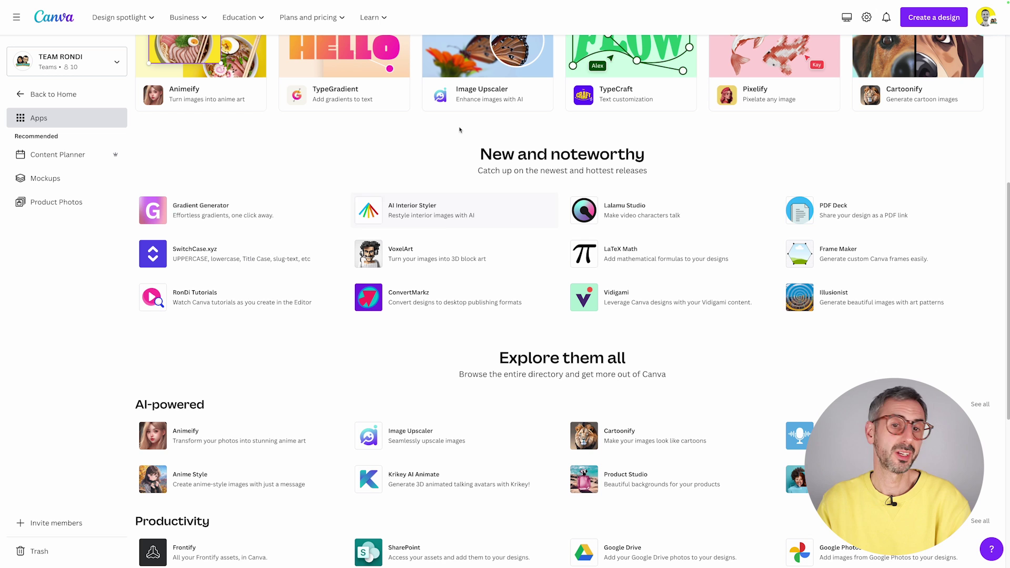
scroll(472, 162, "down", 1)
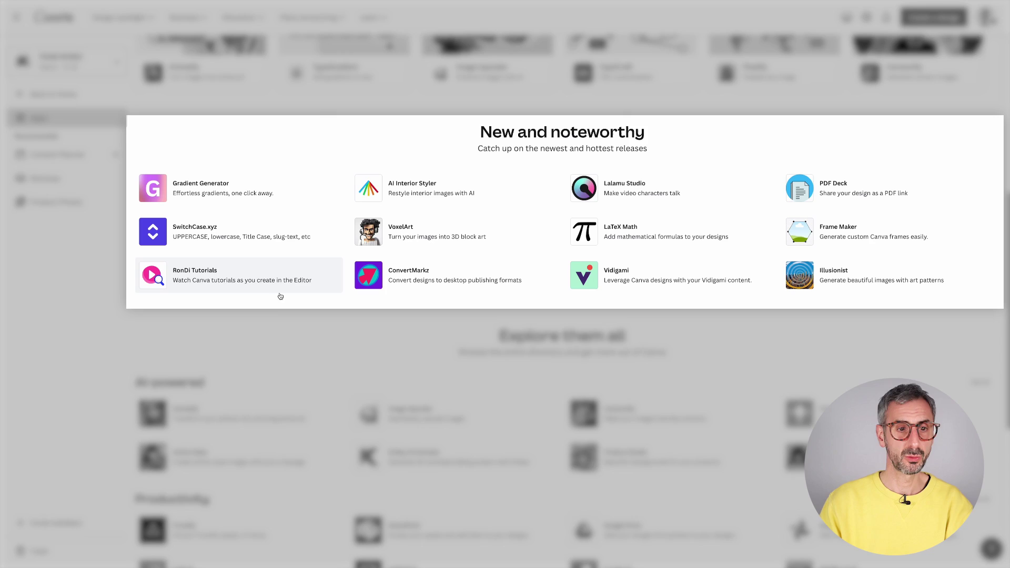
scroll(382, 381, "down", 1)
scroll(382, 381, "down", 3)
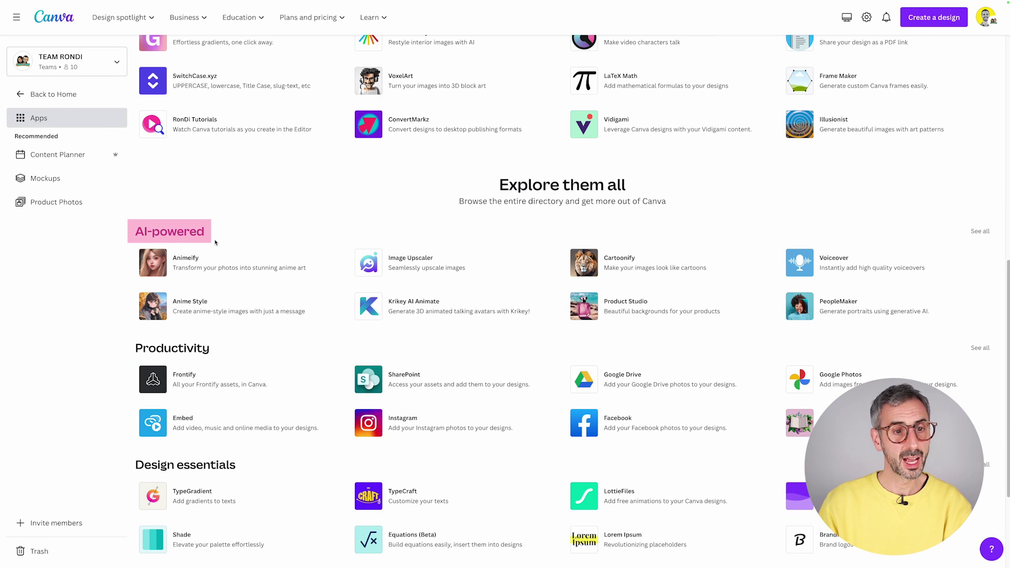
scroll(215, 242, "down", 2)
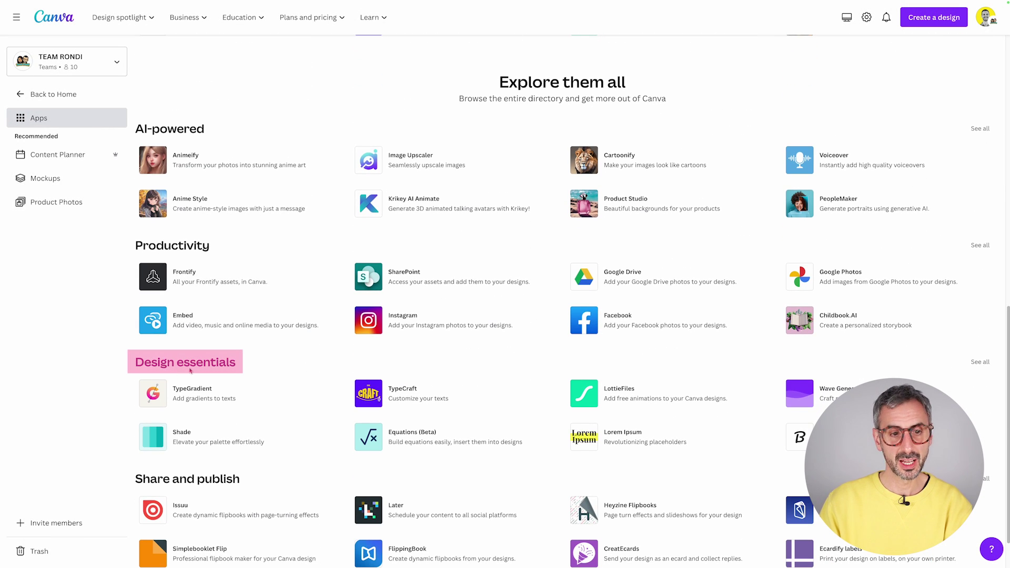
scroll(225, 369, "down", 1)
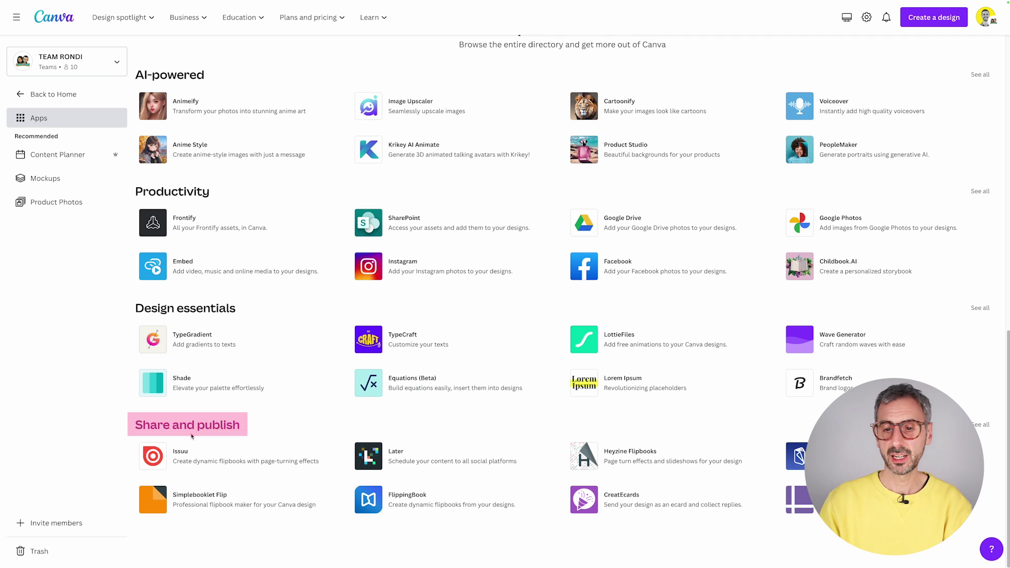
scroll(390, 448, "up", 1)
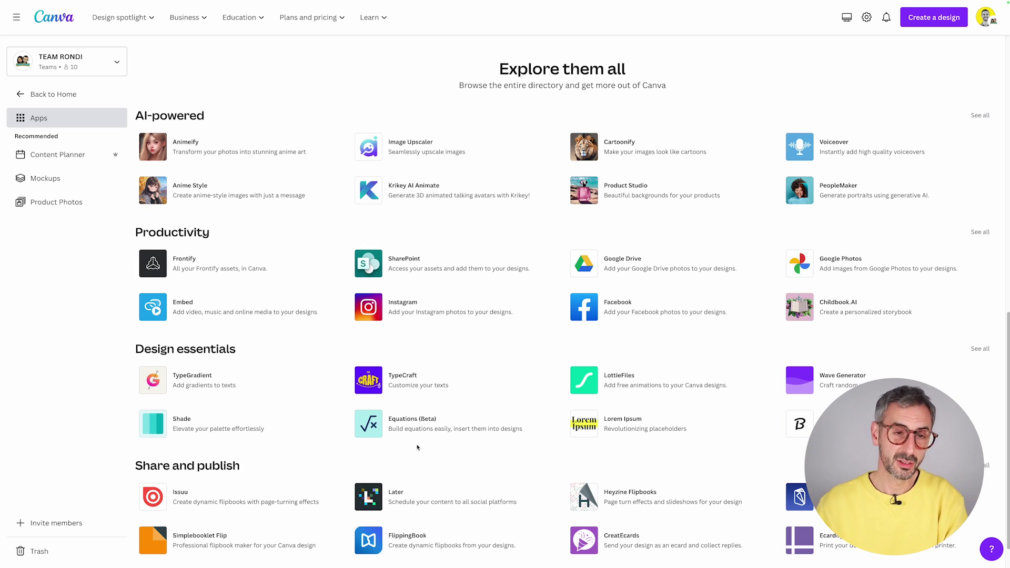
scroll(418, 448, "up", 10)
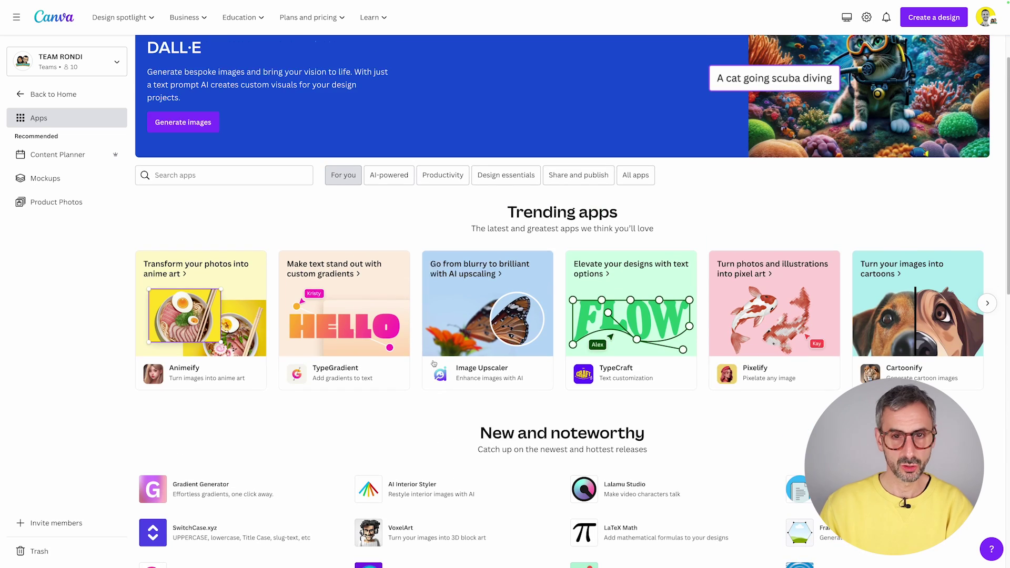
scroll(247, 199, "up", 1)
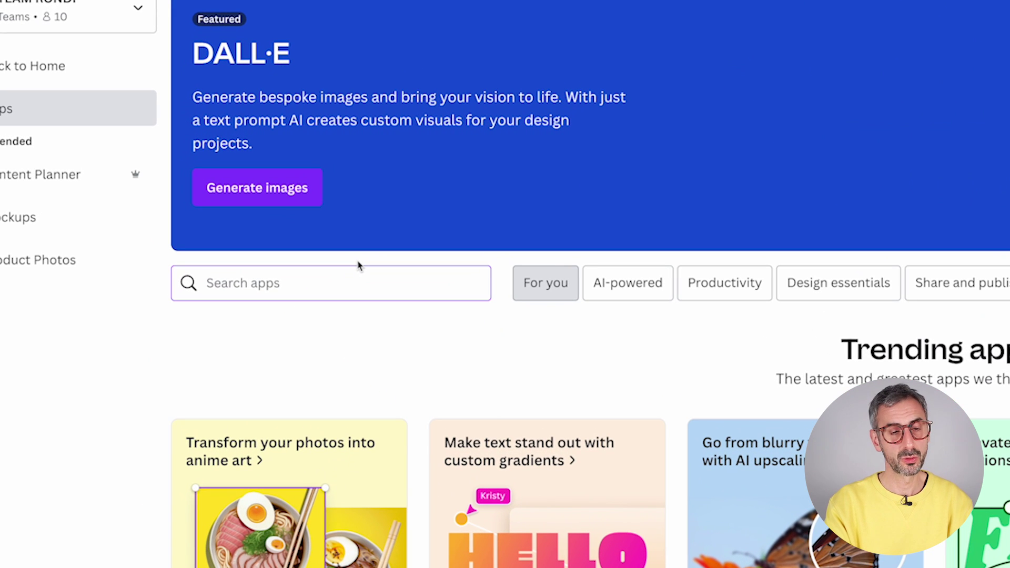
Step: Search apps for 'qr', then view AI-powered, Productivity, Design essentials, Share and publish, and All apps
type("qr")
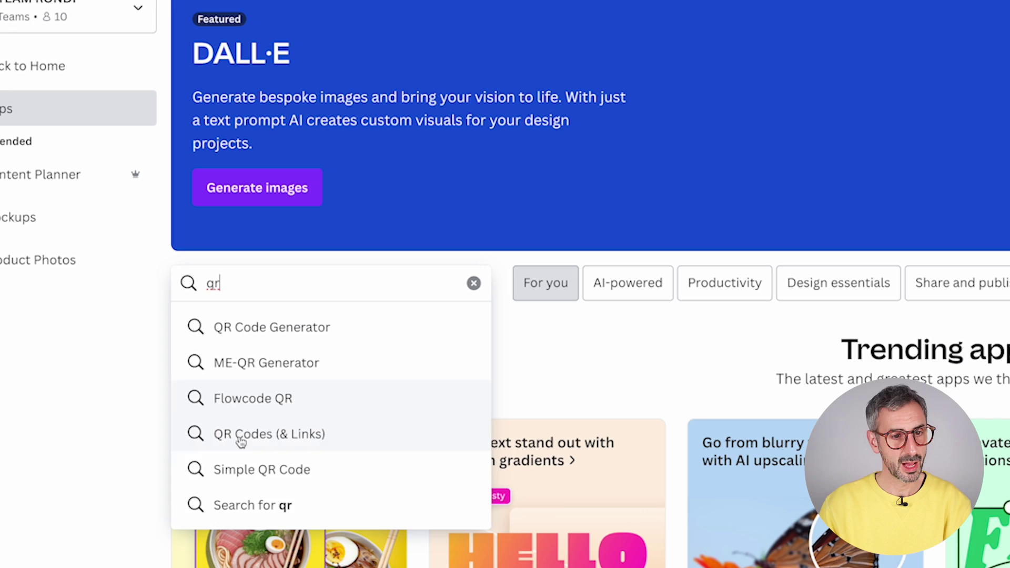
left_click(577, 383)
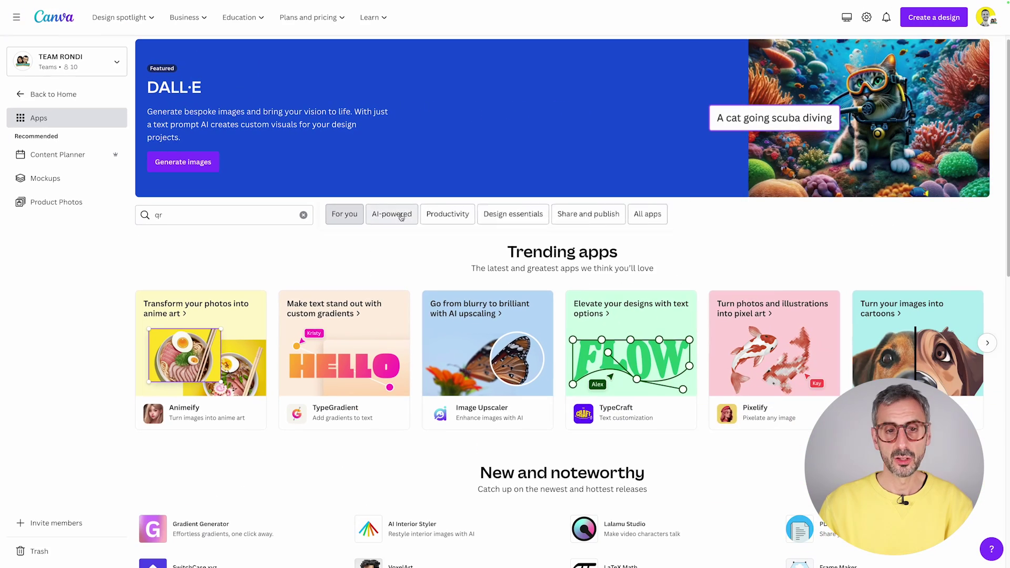
left_click(400, 216)
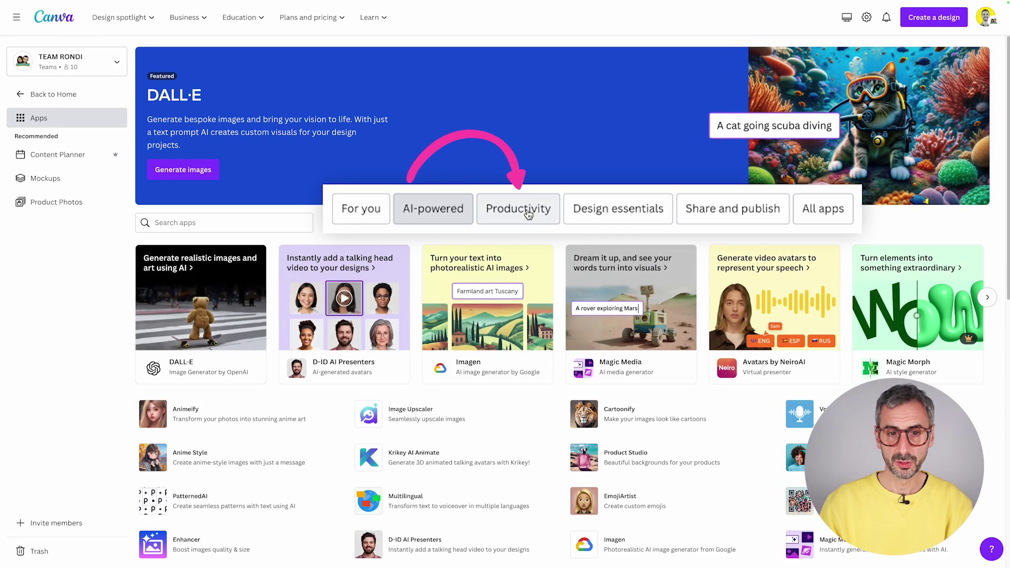
left_click(529, 214)
left_click(610, 210)
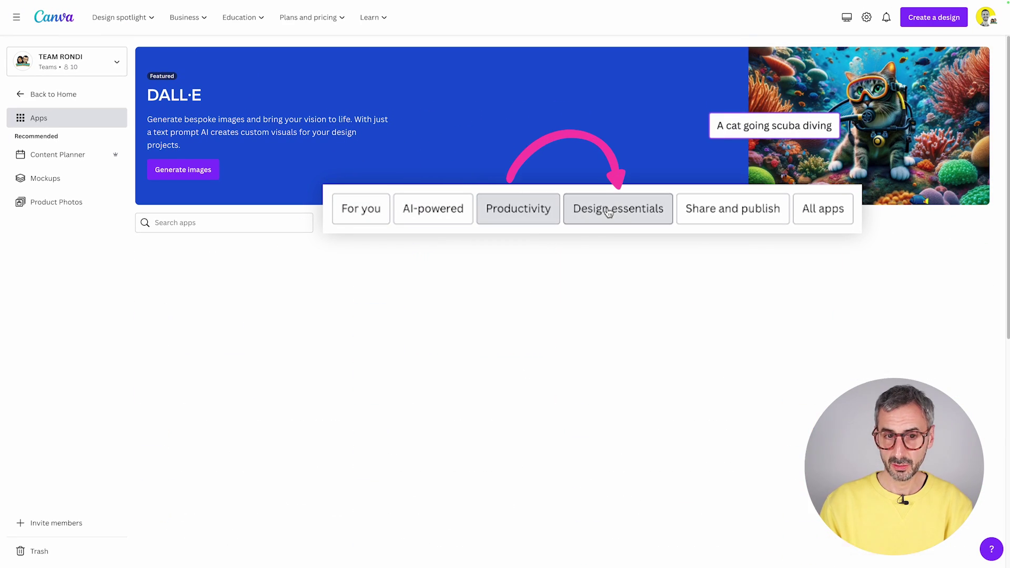
left_click(731, 212)
left_click(820, 215)
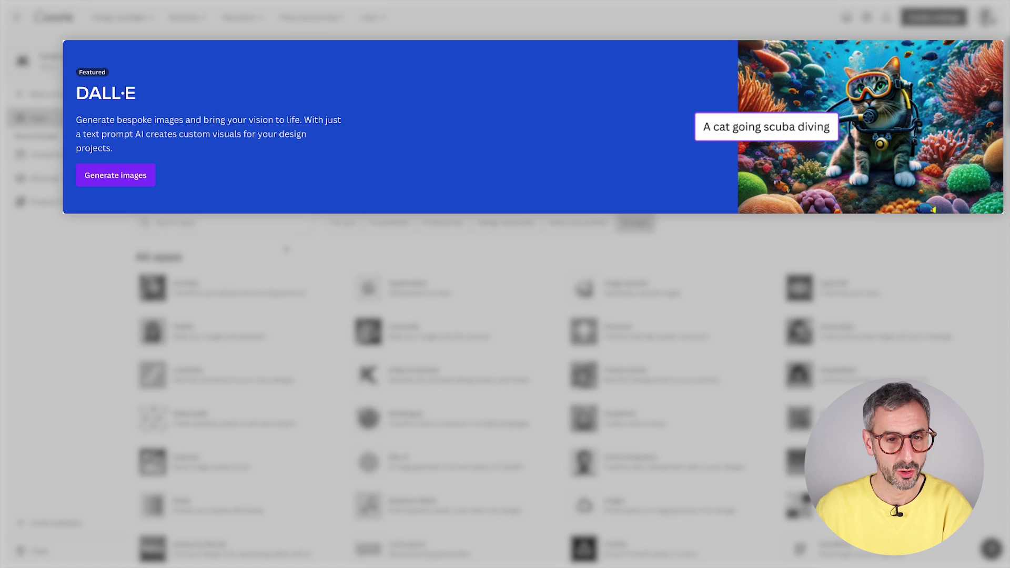
scroll(699, 365, "down", 1)
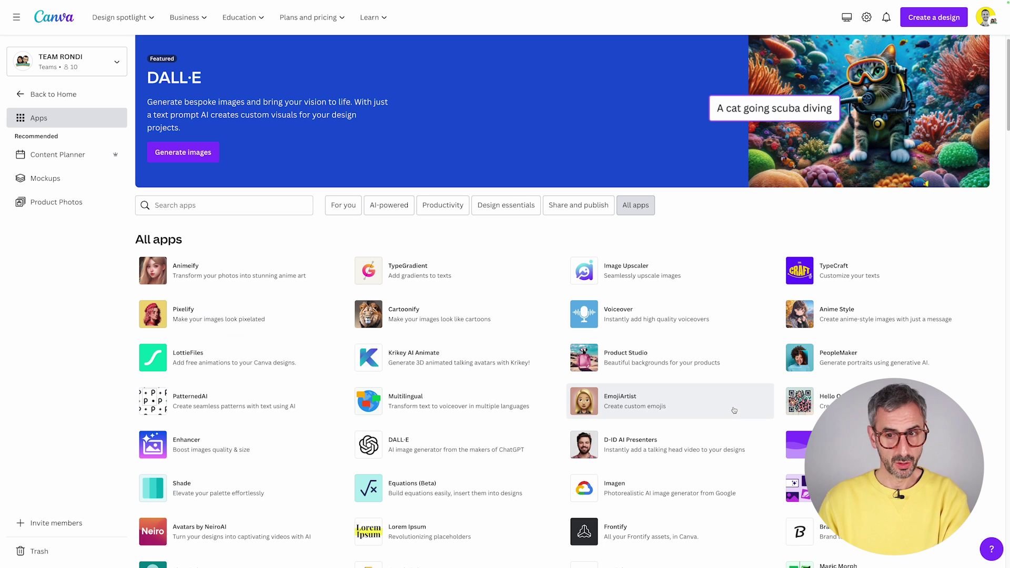
Step: Open TypeGradient's details and browse your existing designs to use it in
left_click(420, 268)
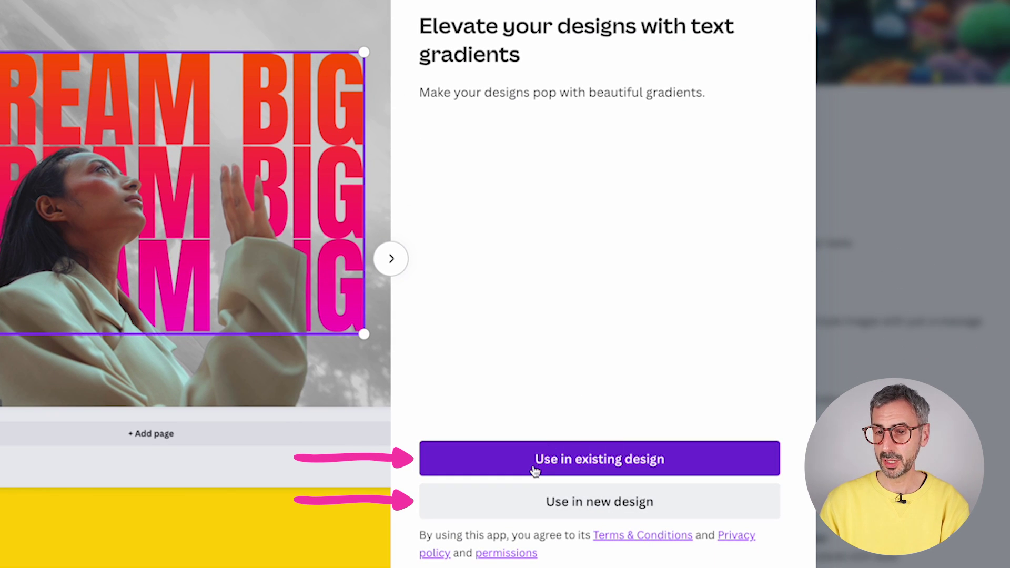
left_click(713, 461)
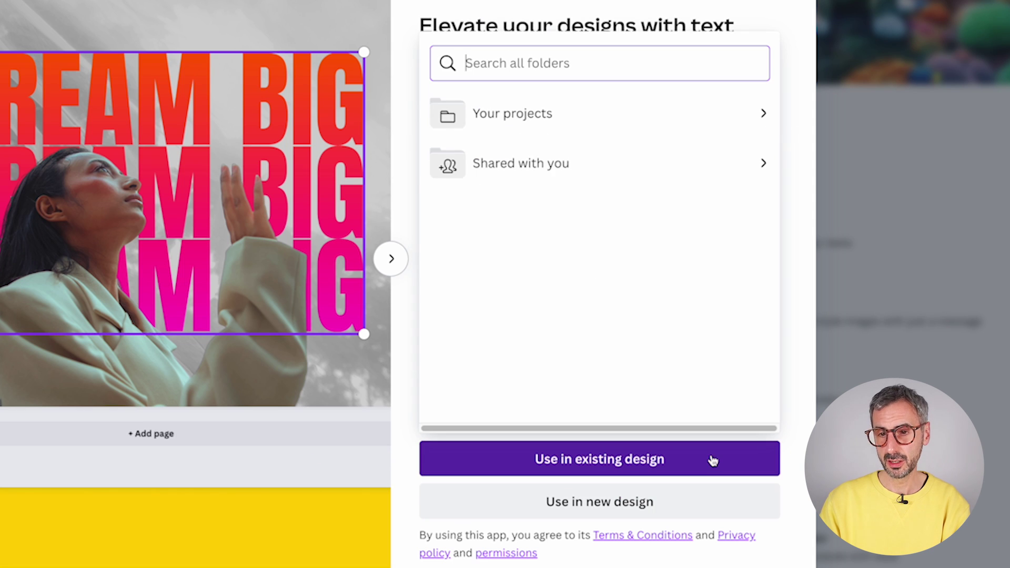
left_click(763, 113)
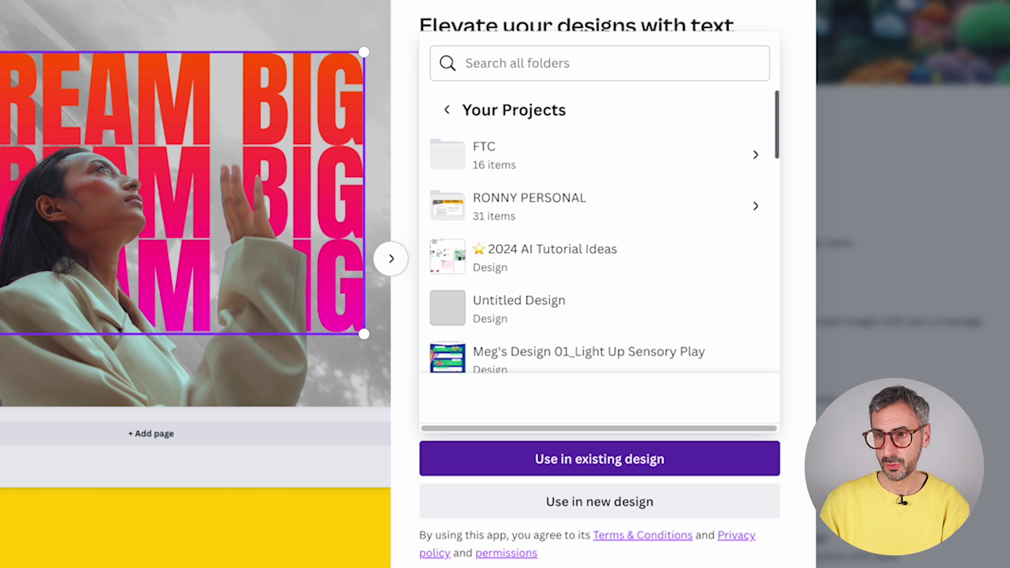
Step: Look through the new design types available for TypeGradient, then dismiss that list
left_click(584, 509)
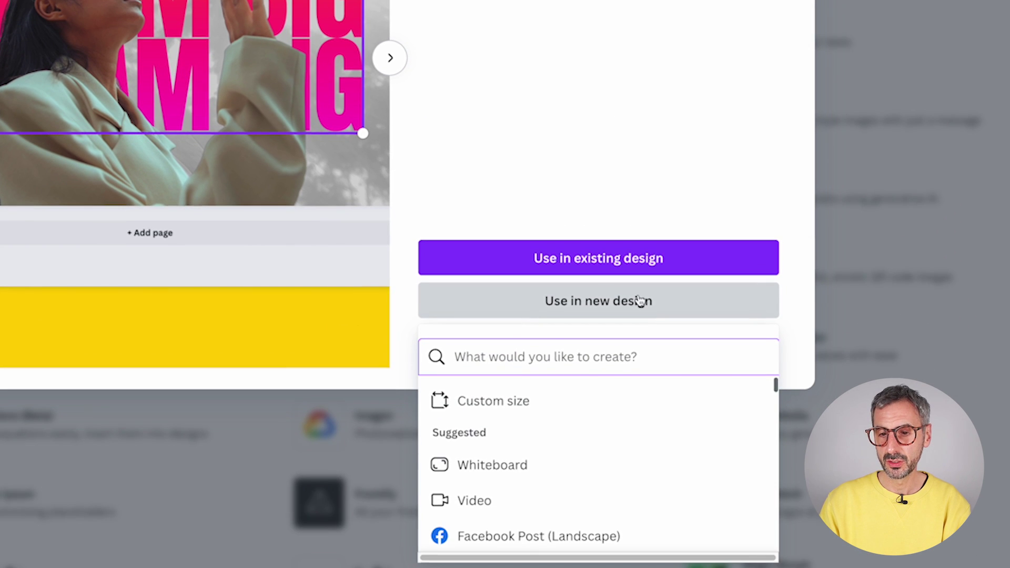
scroll(510, 421, "down", 2)
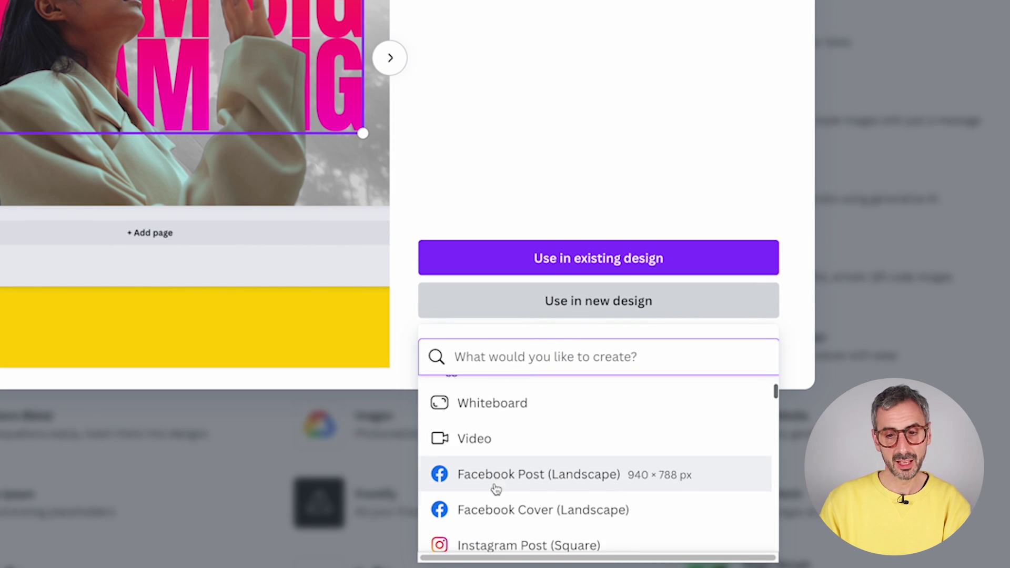
scroll(508, 437, "down", 3)
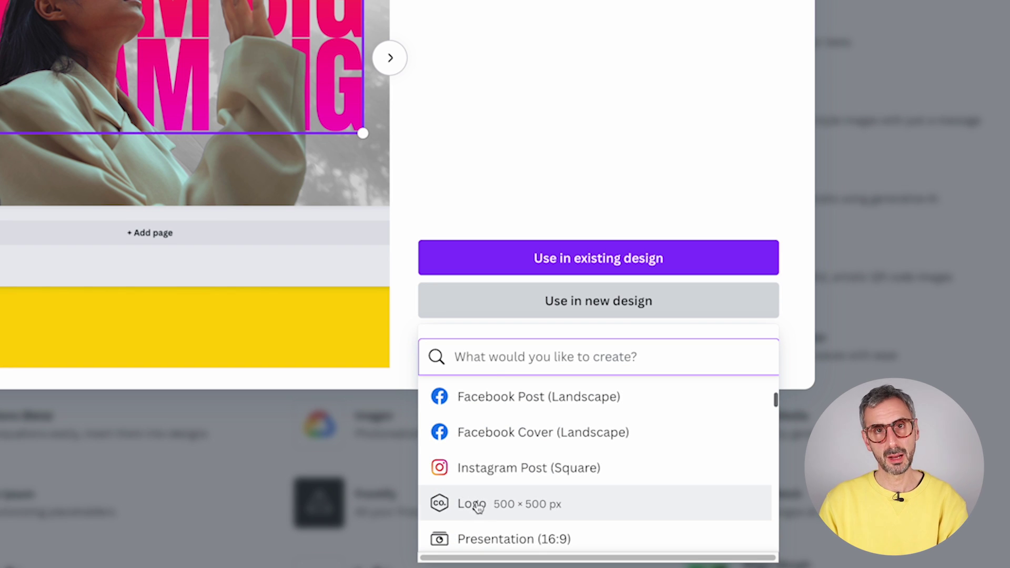
left_click(519, 165)
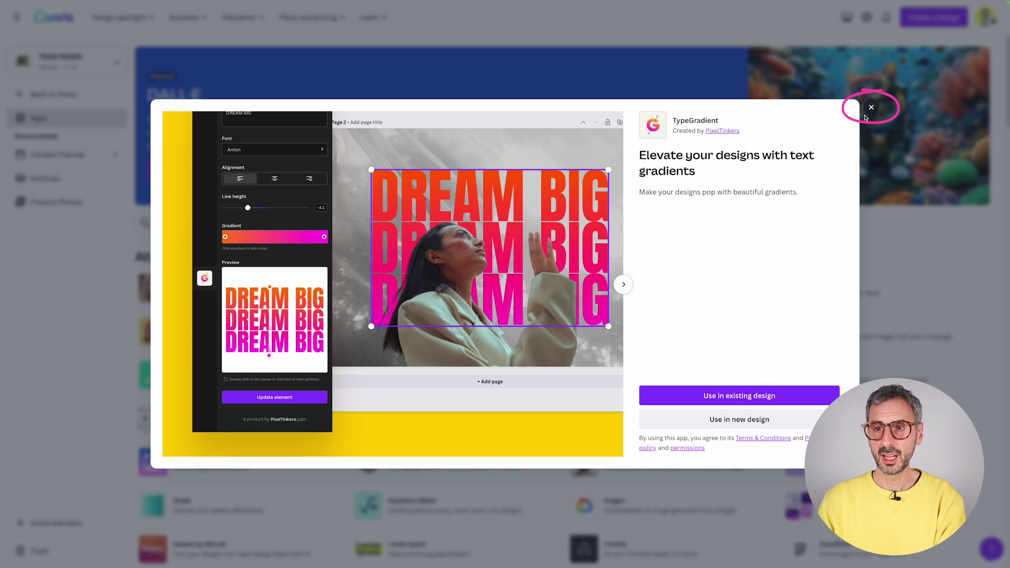
Step: Close the TypeGradient details dialog
left_click(872, 108)
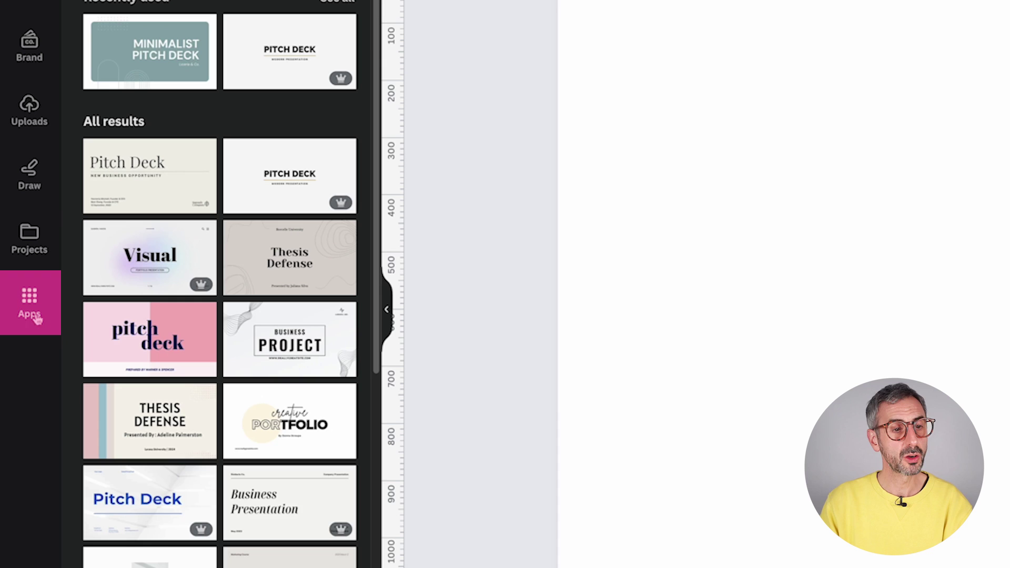
Step: In the editor's Apps panel, browse Your apps, including Embed, YouTube, QR Code and Gradient Generator
left_click(33, 299)
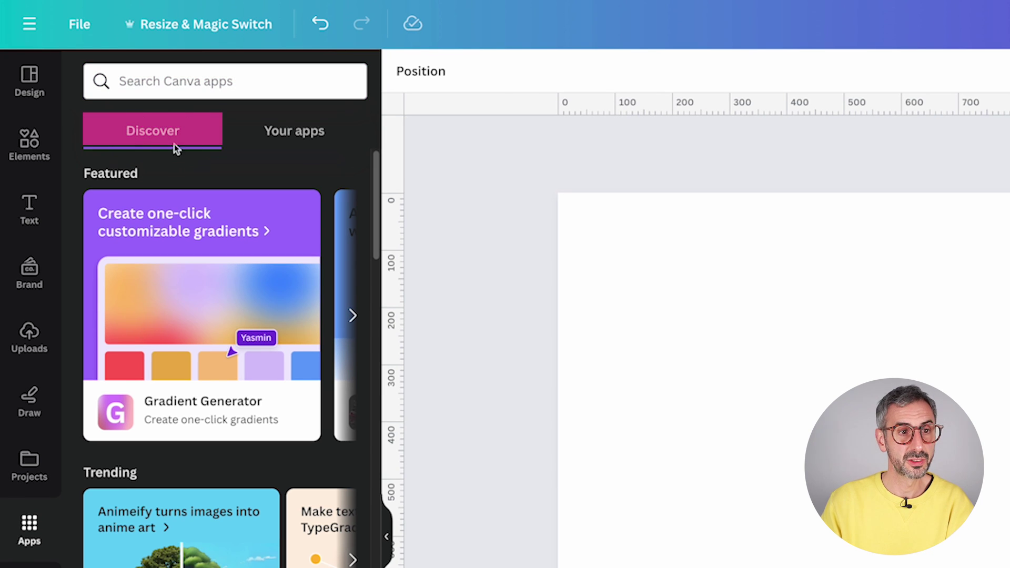
left_click(310, 132)
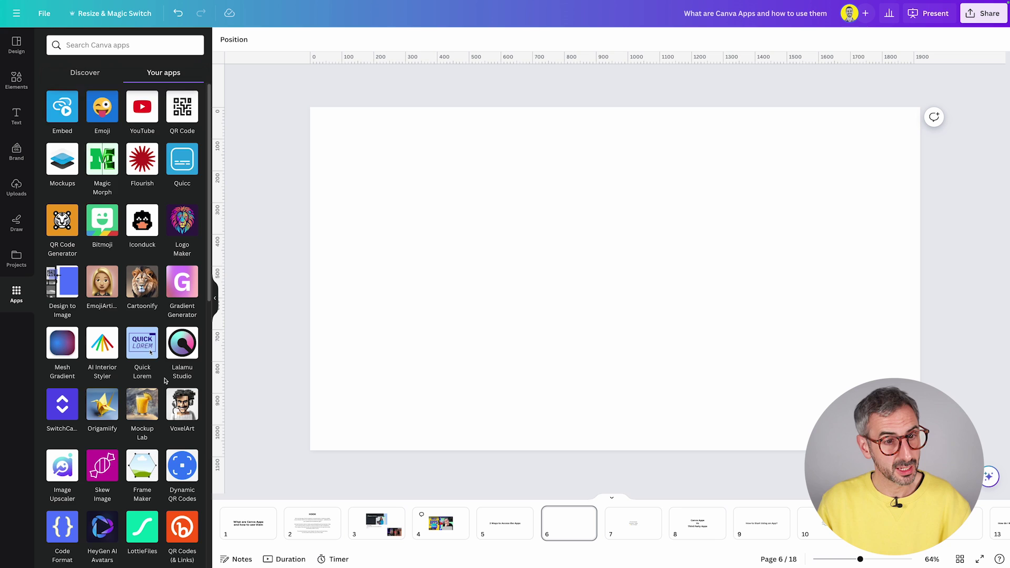
scroll(165, 380, "down", 2)
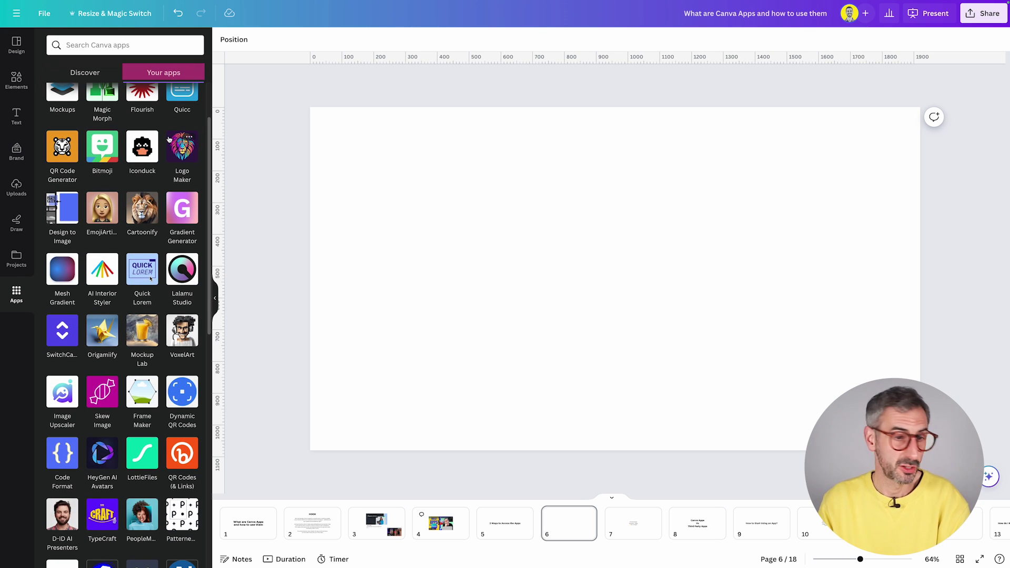
scroll(170, 138, "up", 2)
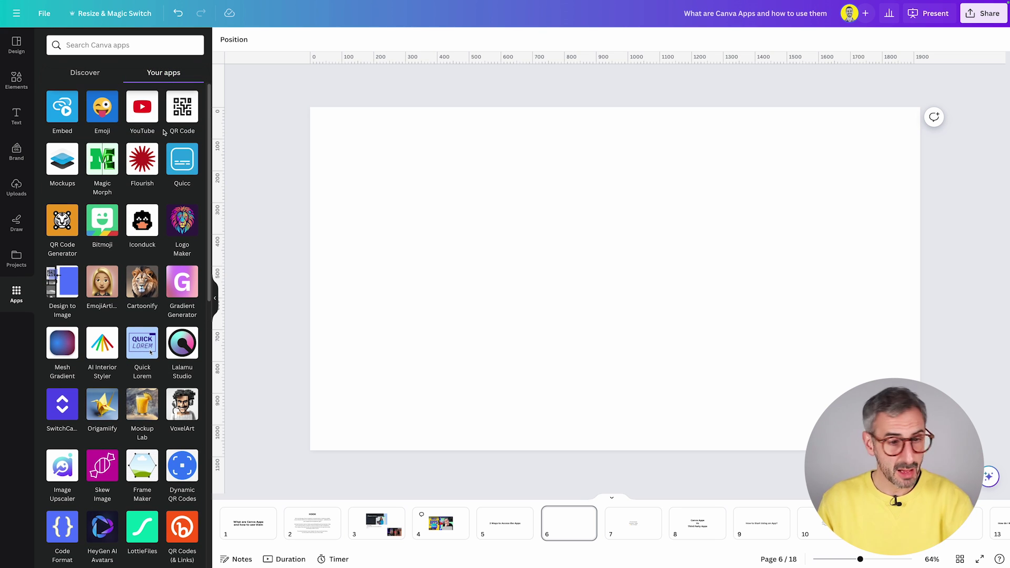
scroll(168, 200, "down", 15)
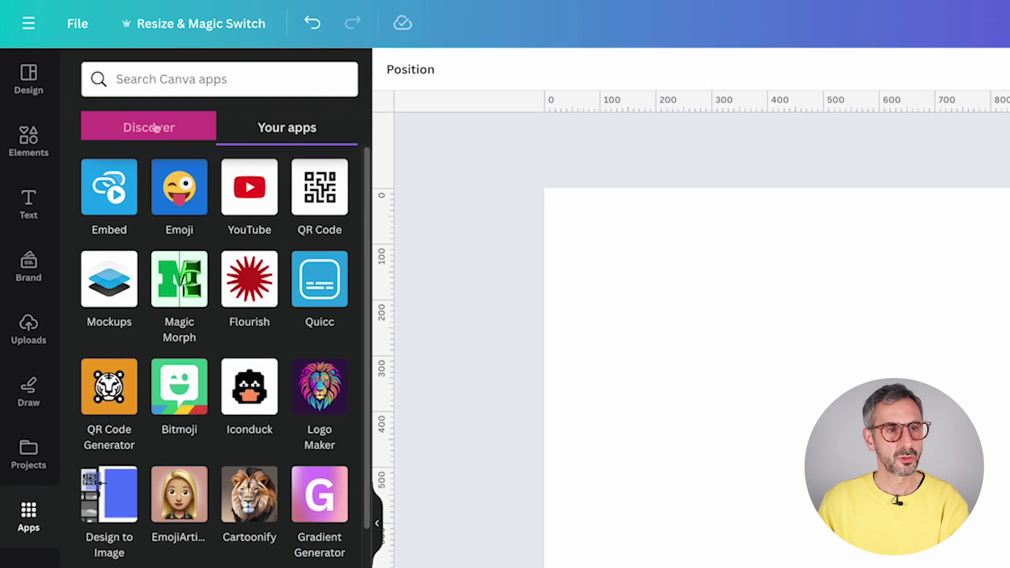
Step: Switch to Discover and advance the Featured and Trending carousels to the FLOW card
left_click(85, 72)
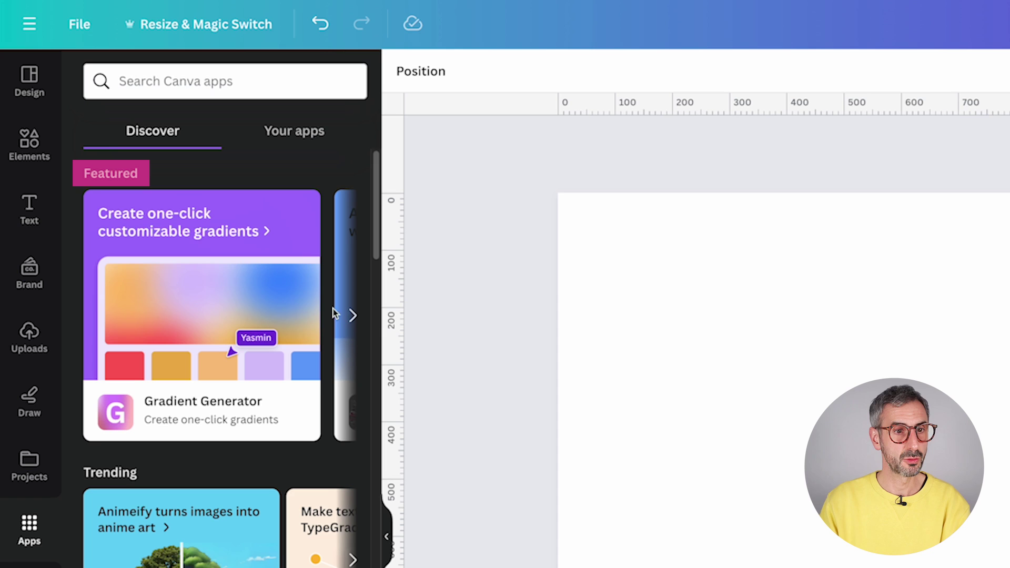
left_click(355, 314)
left_click(355, 314)
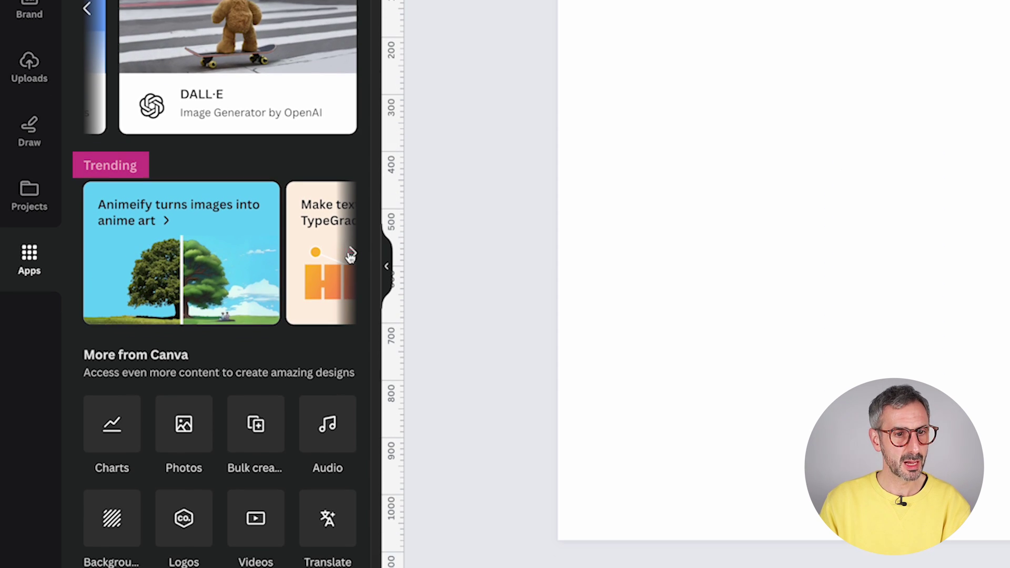
left_click(351, 256)
left_click(351, 256)
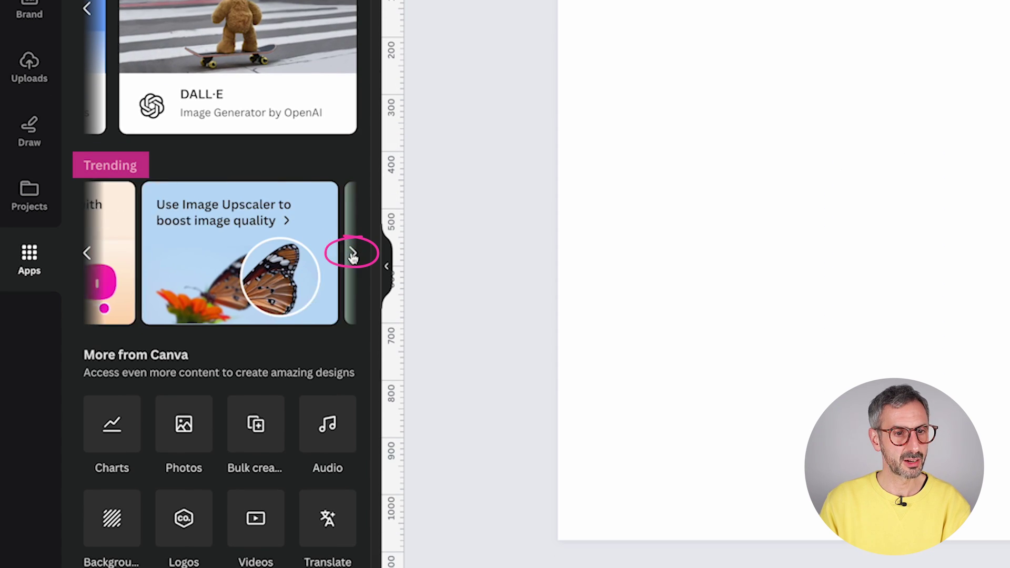
left_click(351, 256)
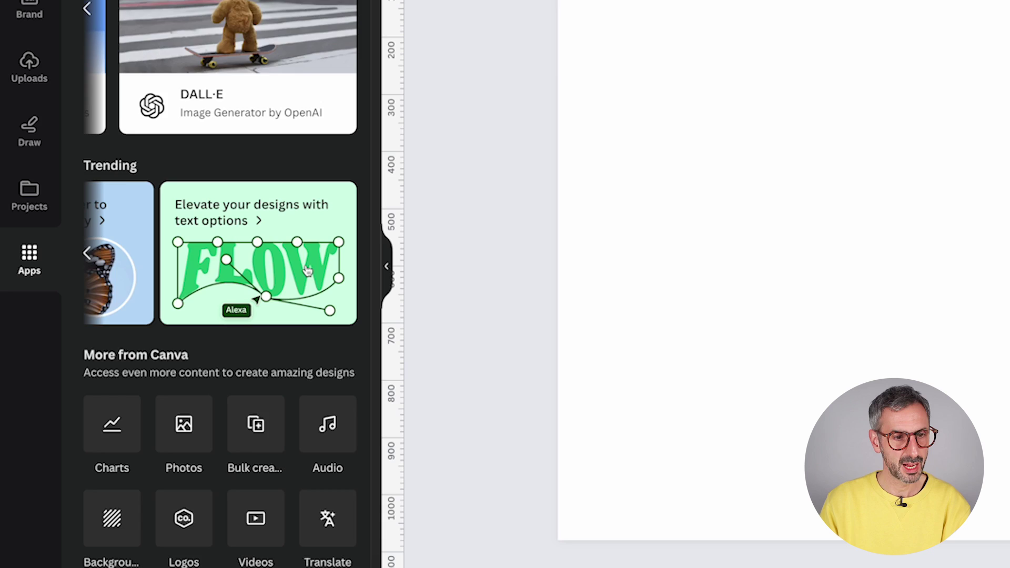
Step: Scroll the Discover list and step through the Popular apps carousel
scroll(308, 270, "down", 5)
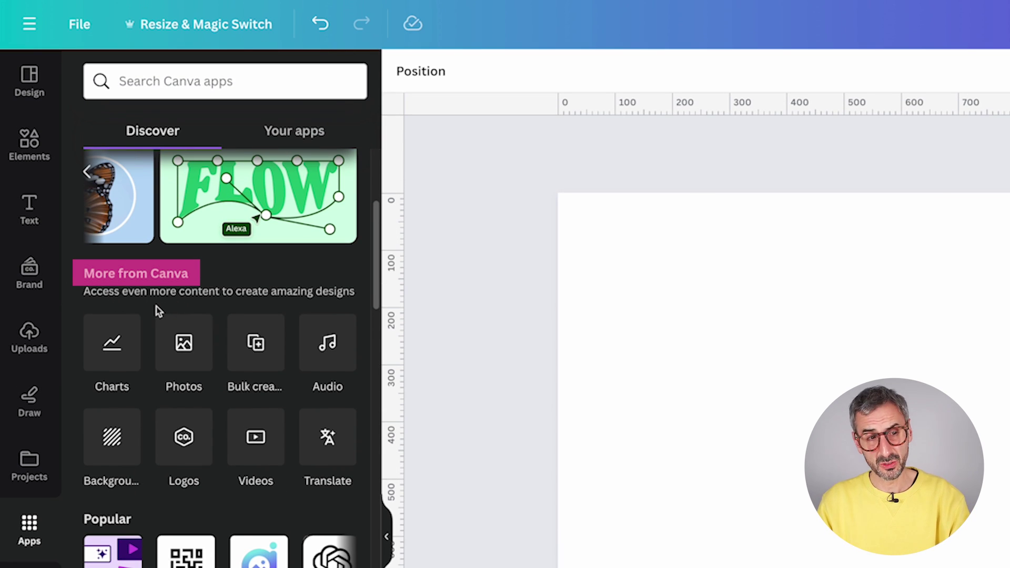
scroll(104, 365, "down", 1)
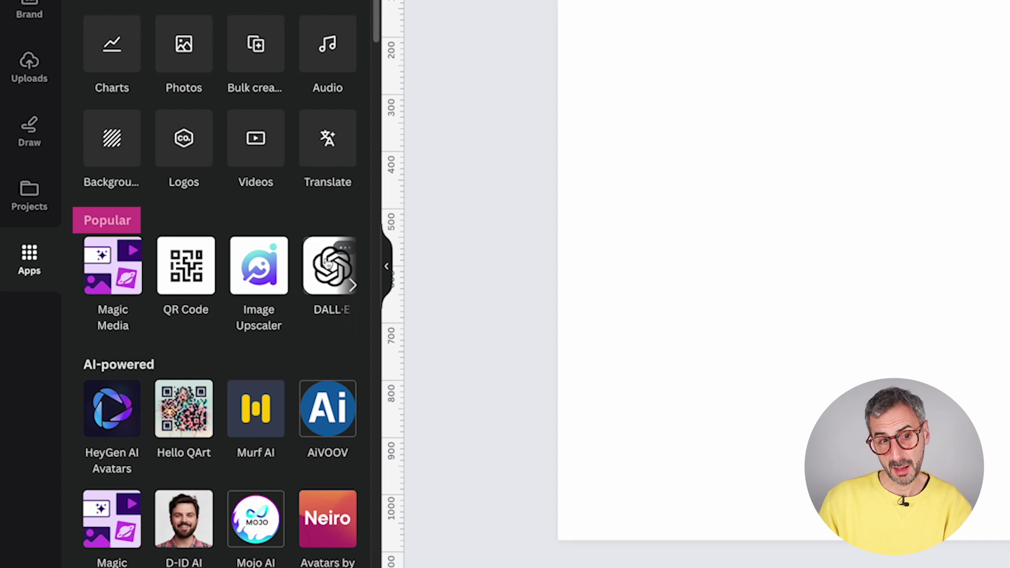
scroll(163, 227, "down", 1)
left_click(354, 249)
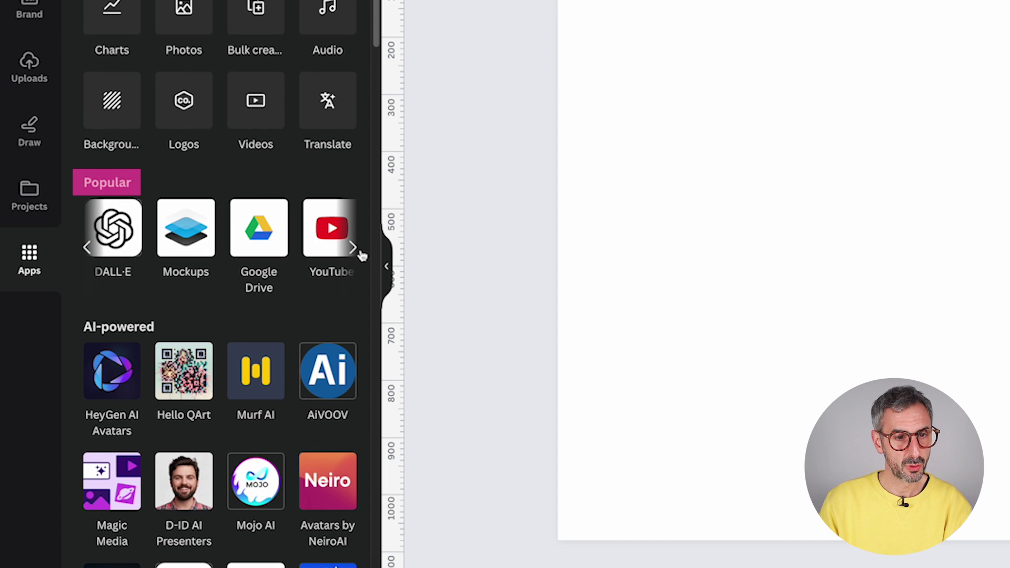
left_click(355, 252)
scroll(81, 328, "down", 15)
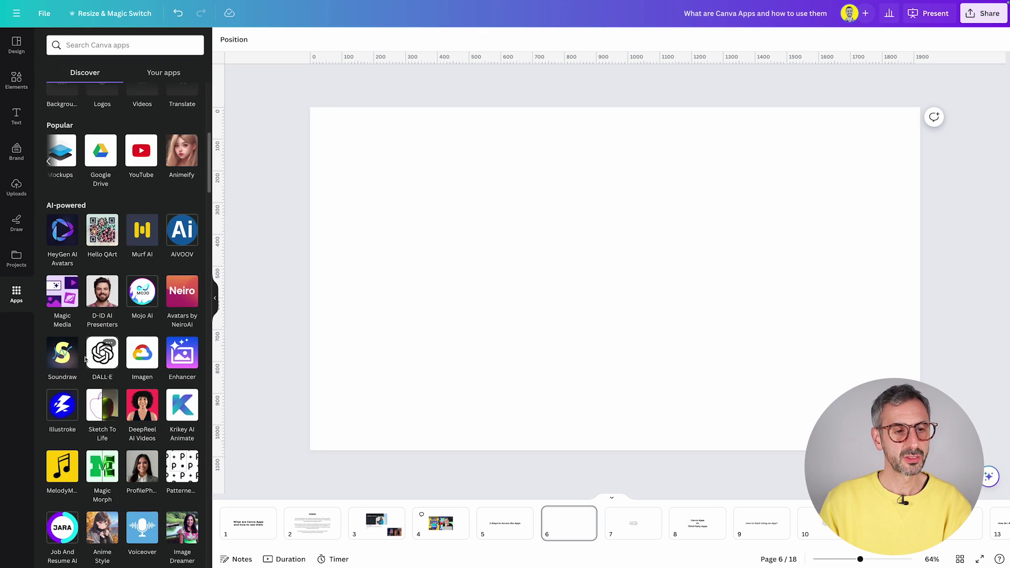
scroll(91, 298, "down", 2)
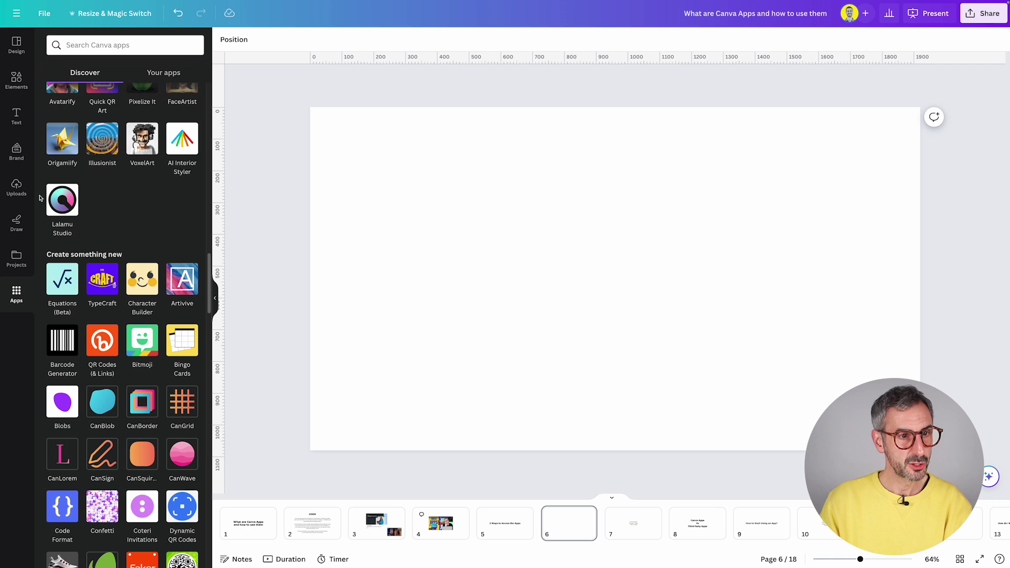
scroll(79, 279, "down", 10)
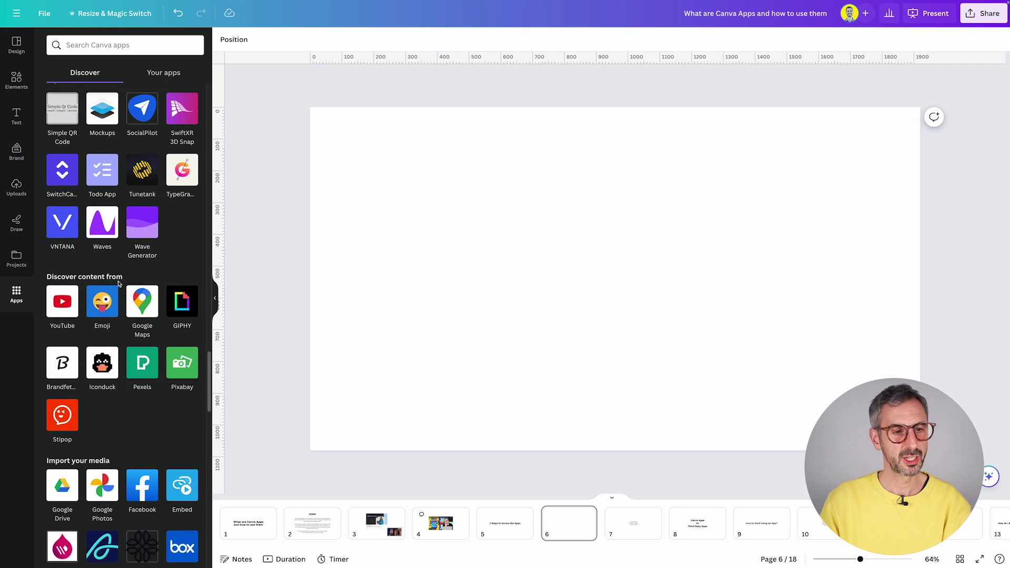
scroll(110, 285, "up", 20)
scroll(113, 284, "up", 6)
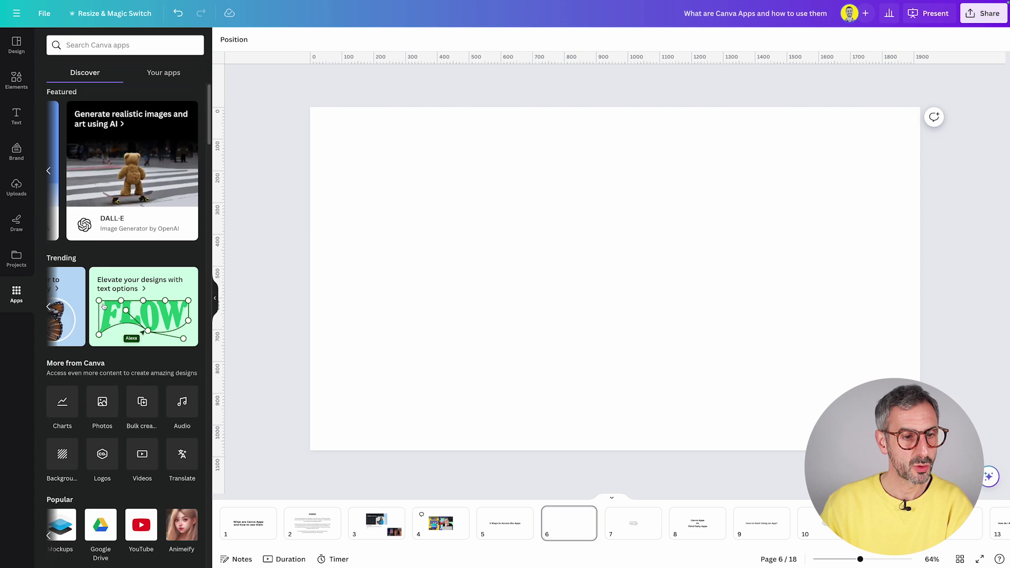
scroll(106, 327, "down", 5)
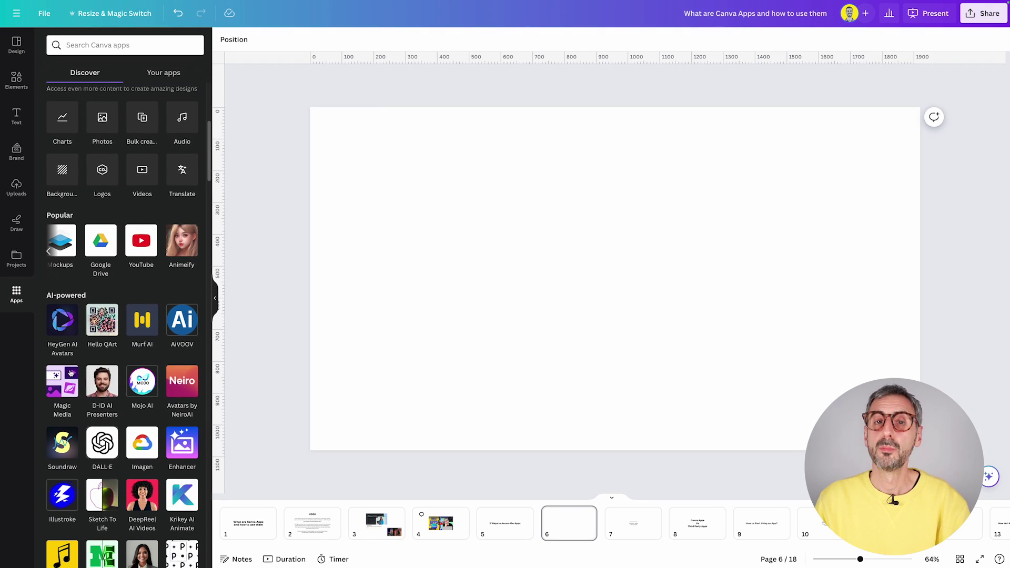
scroll(230, 535, "down", 1)
scroll(230, 535, "up", 4)
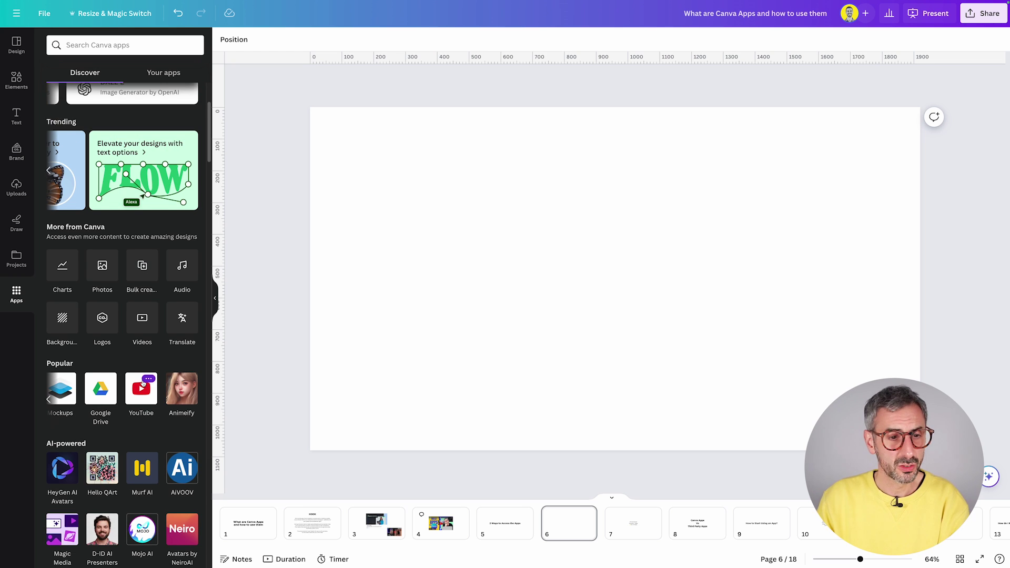
scroll(143, 383, "down", 2)
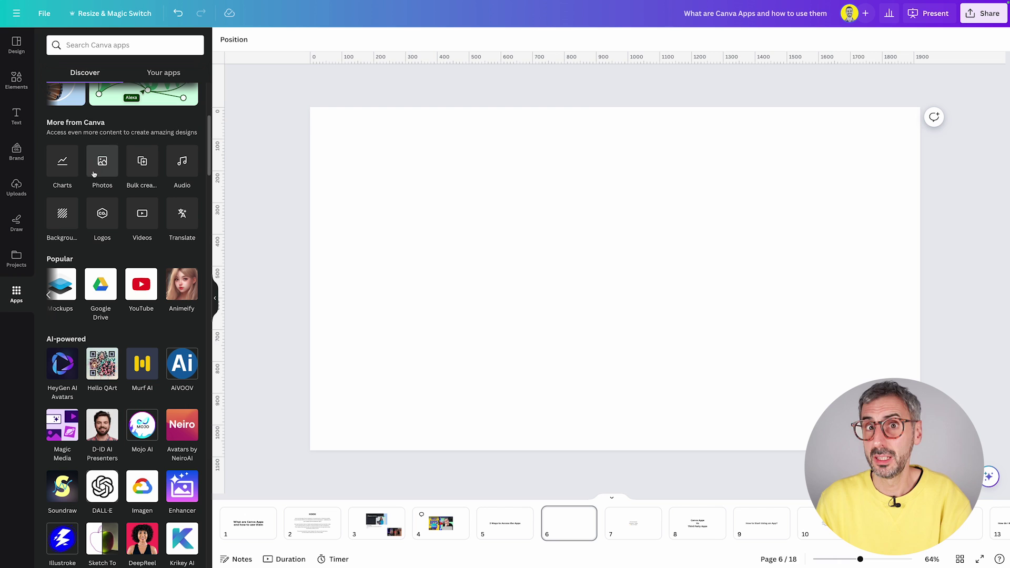
scroll(104, 390, "down", 2)
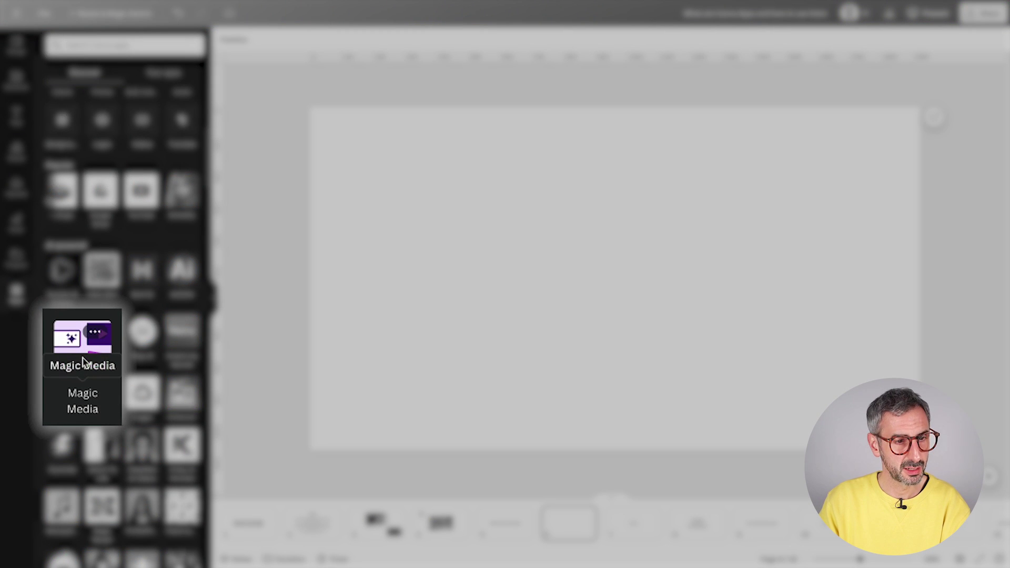
Step: Open Magic Media from its app page into the design
left_click(73, 342)
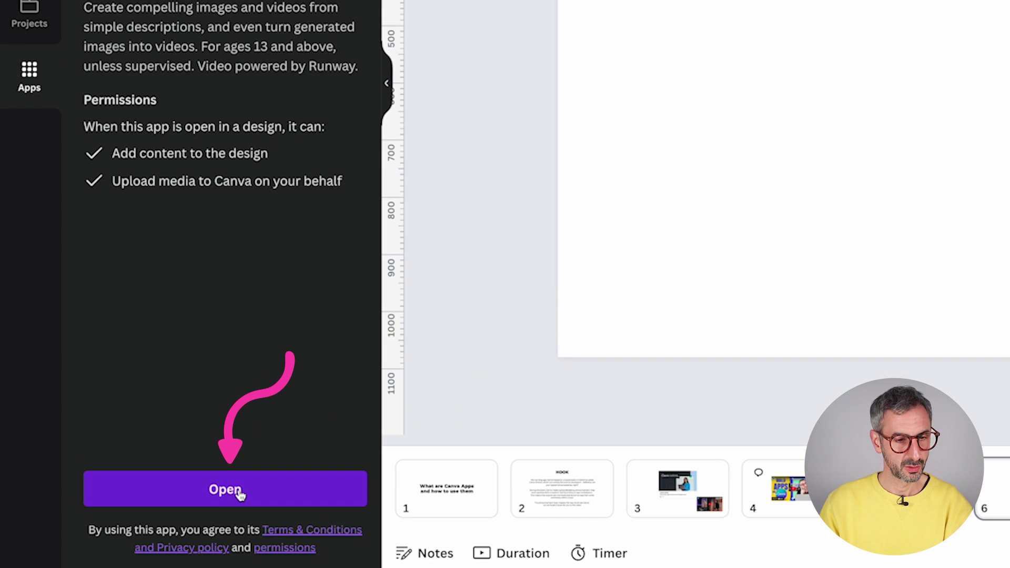
left_click(219, 492)
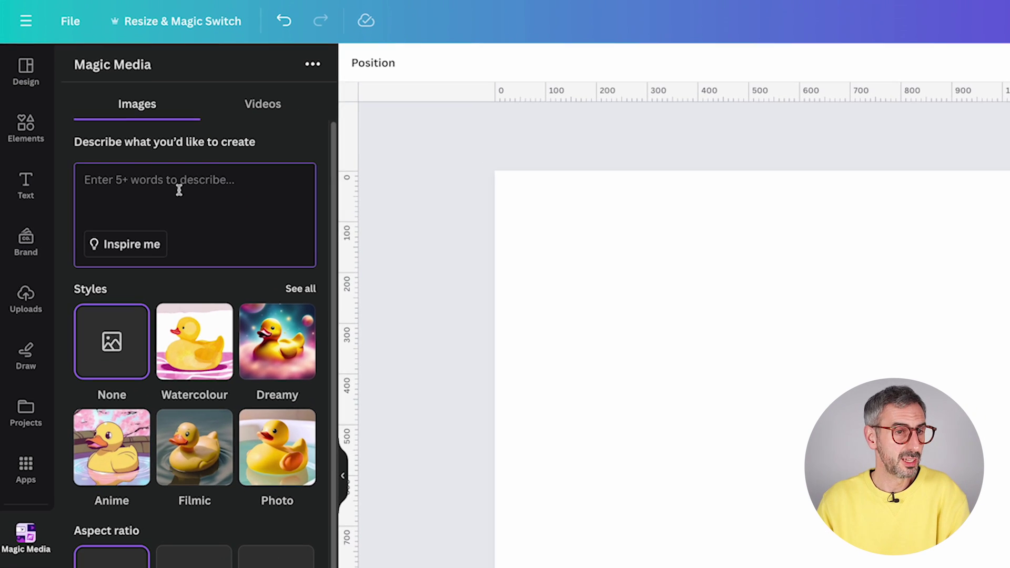
Step: Put the cursor in the Magic Media prompt box, then return to the Discover apps list
left_click(113, 119)
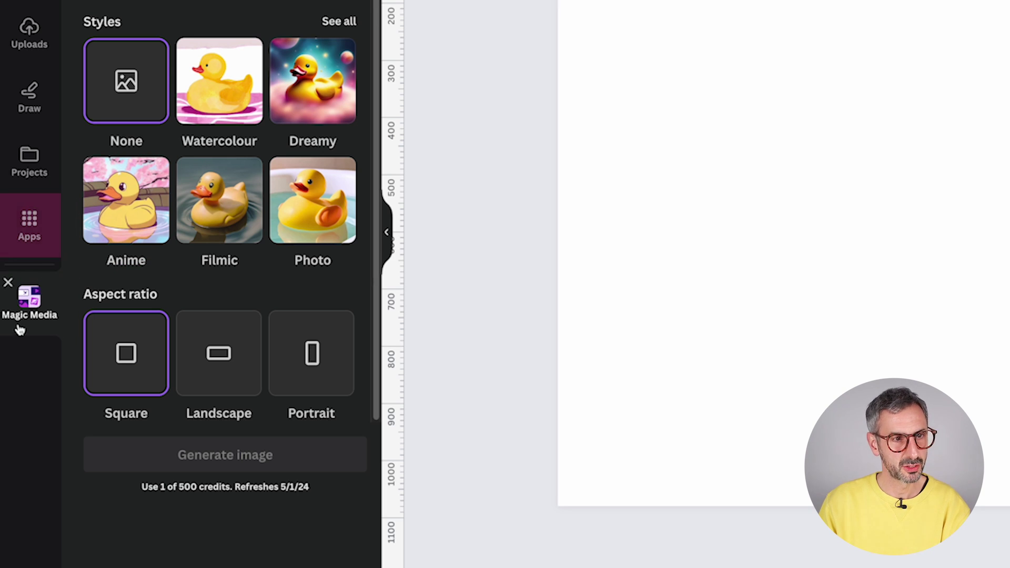
left_click(29, 222)
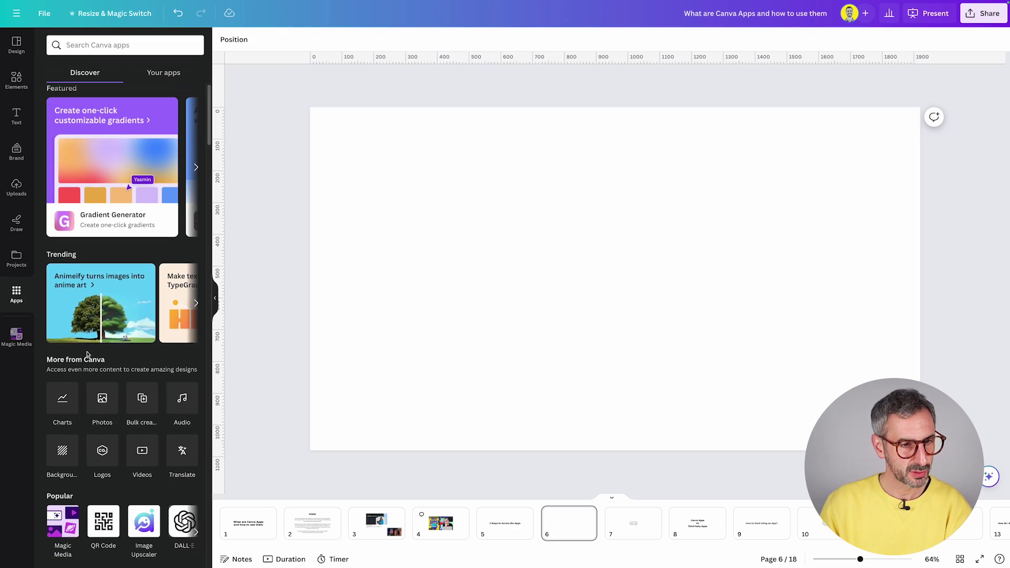
scroll(87, 354, "down", 5)
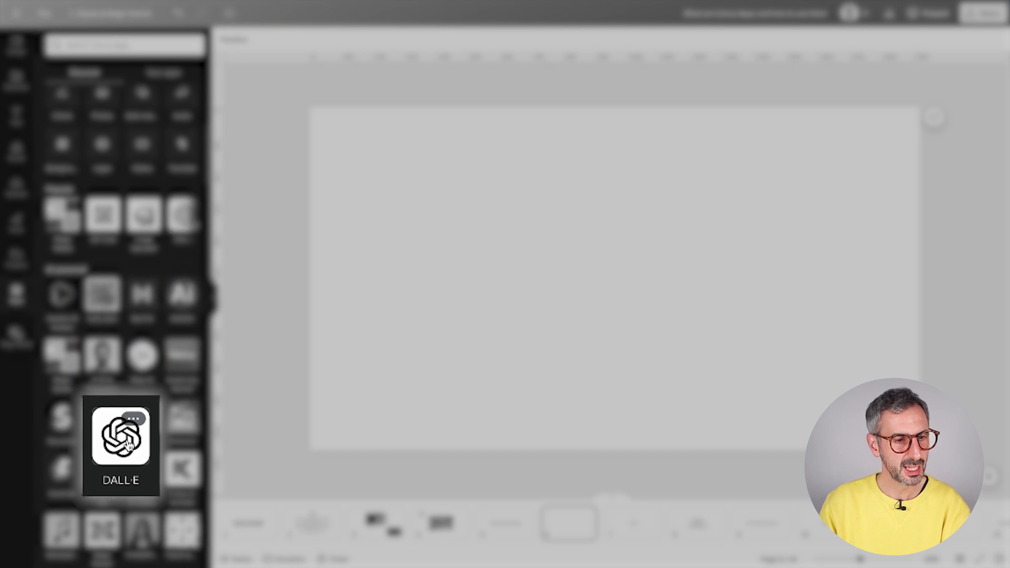
Step: Launch the DALL·E image generator from the AI-powered section
left_click(107, 422)
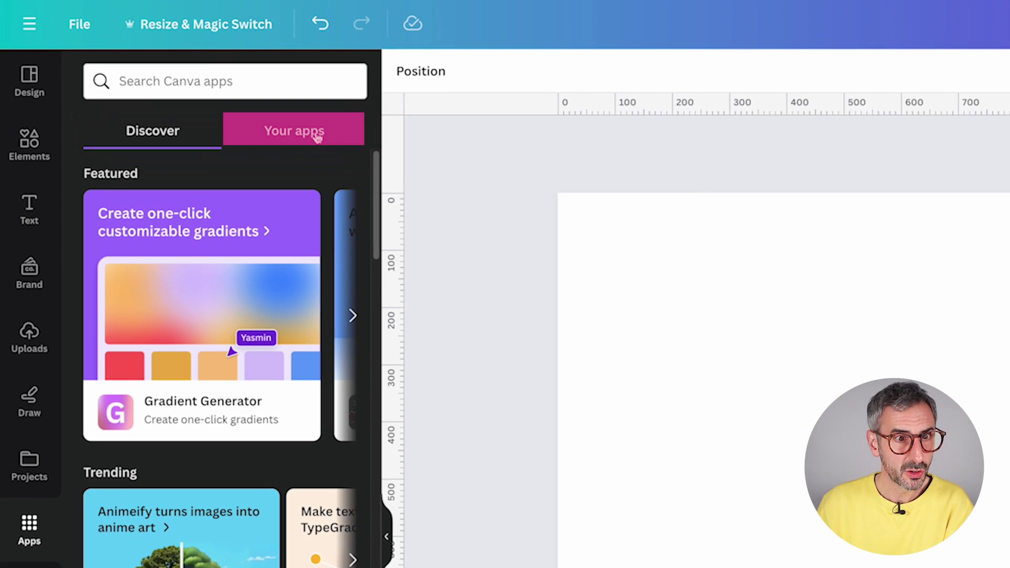
Step: Scroll through Your apps, such as Magic Media, Iconduck and Cartoonify
left_click(317, 138)
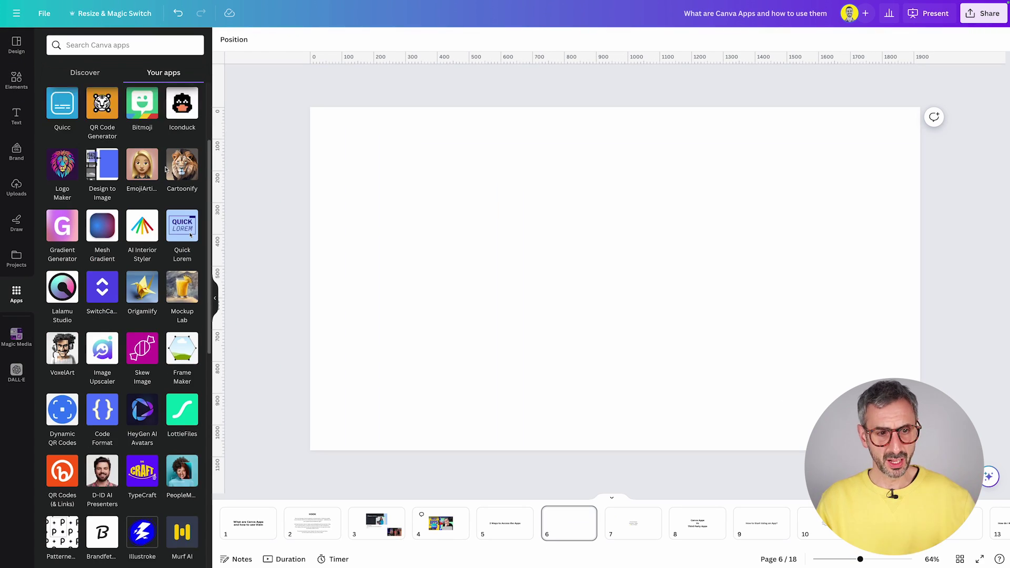
scroll(165, 169, "down", 8)
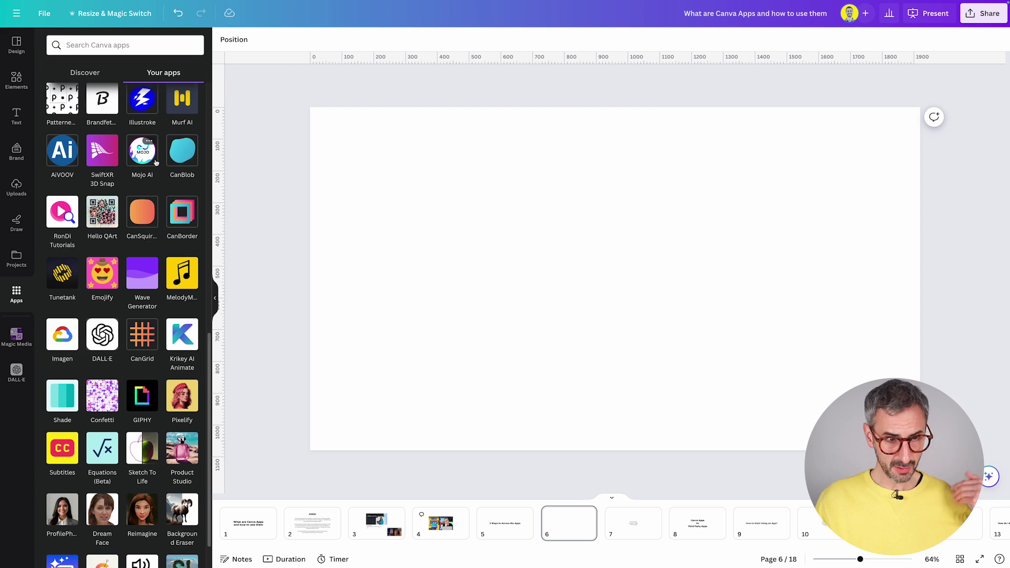
scroll(155, 163, "down", 1)
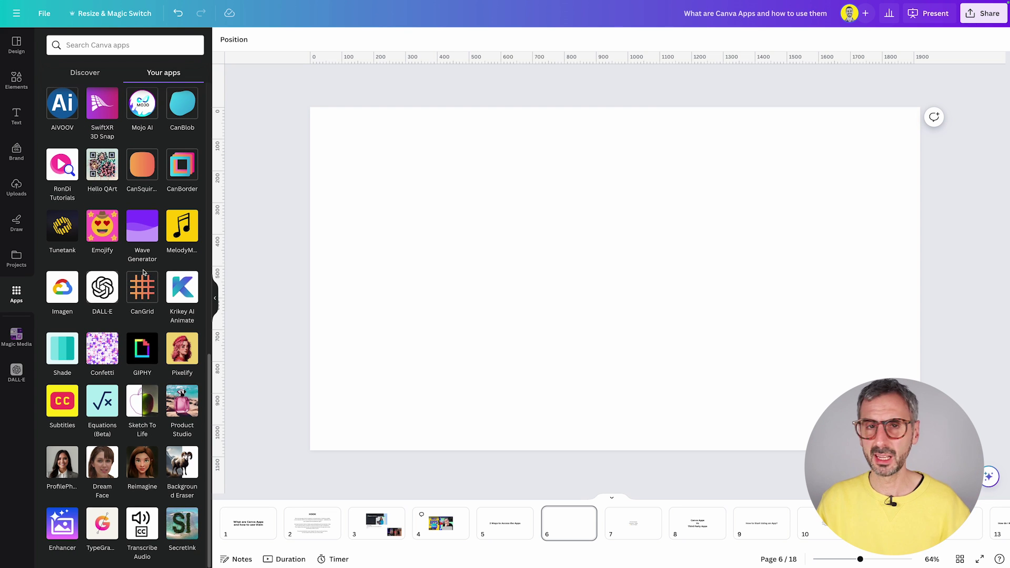
scroll(143, 292, "down", 10)
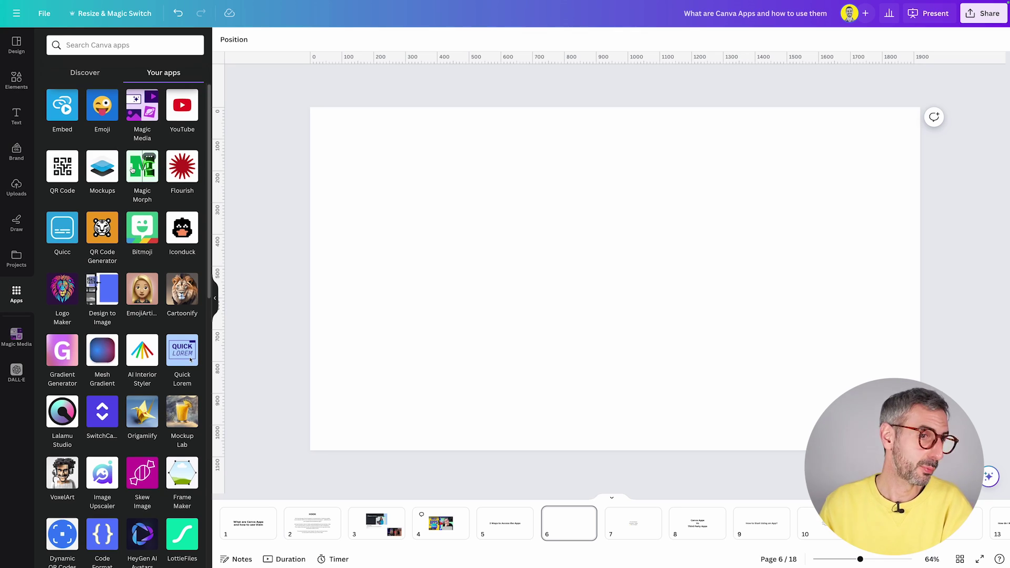
scroll(137, 231, "down", 1)
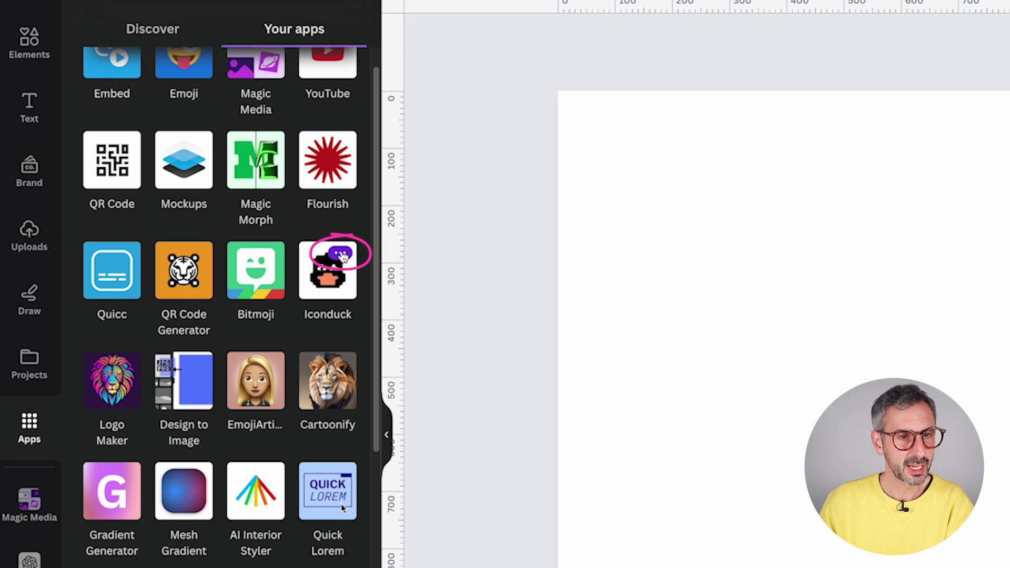
Step: Remove Iconduck and PatternedAI from your installed apps
left_click(342, 255)
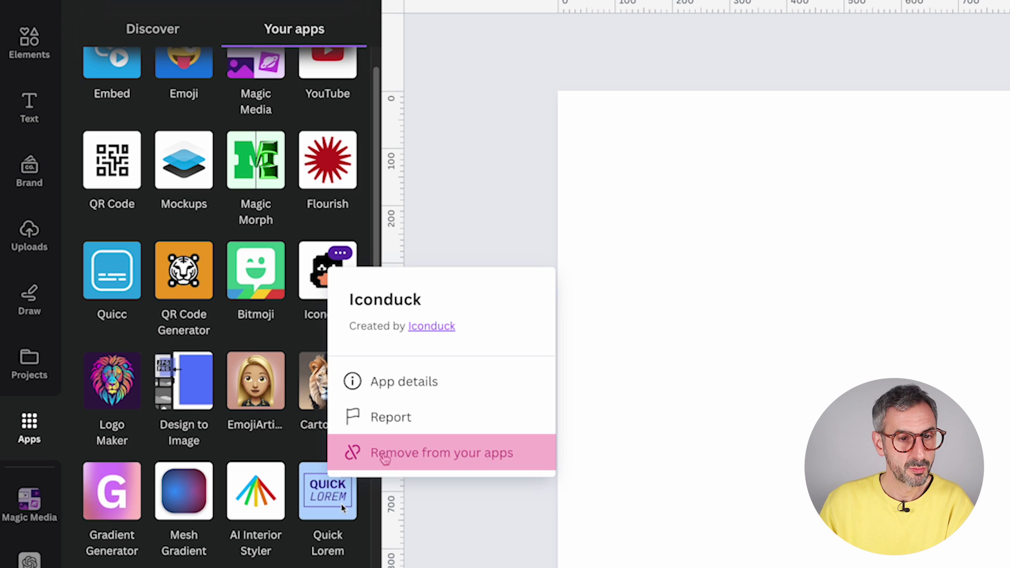
left_click(449, 463)
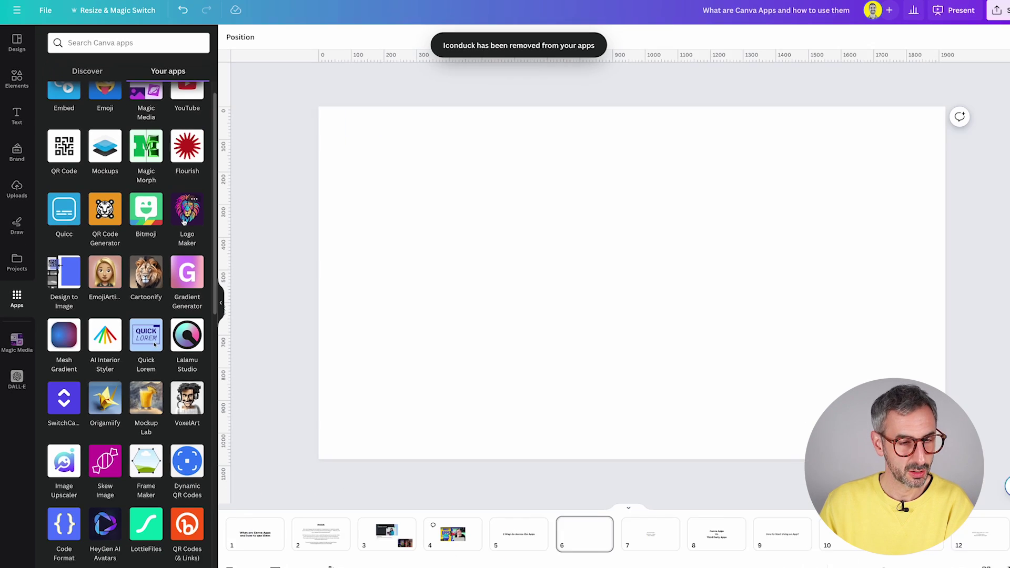
scroll(270, 565, "down", 3)
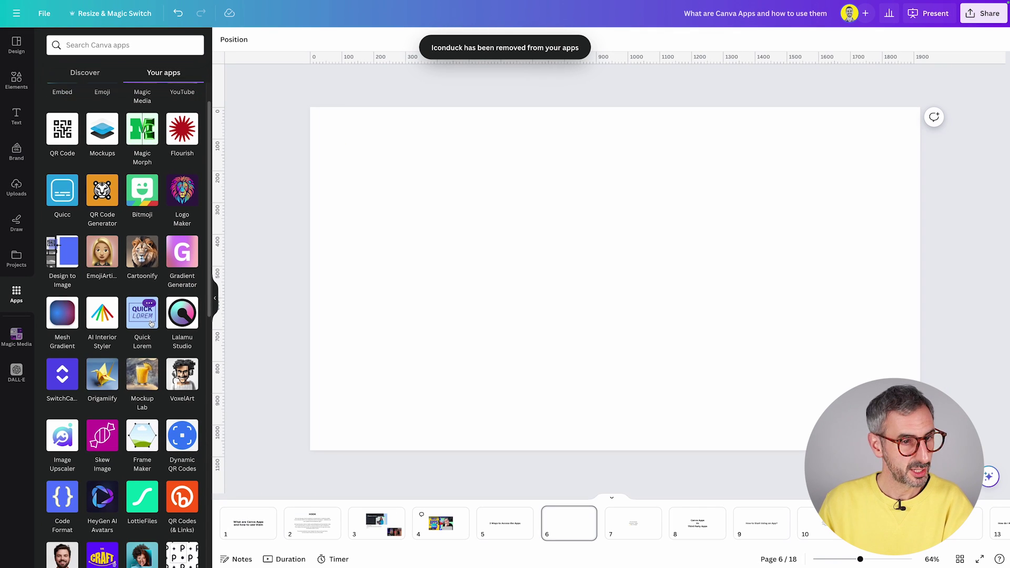
scroll(150, 371, "down", 2)
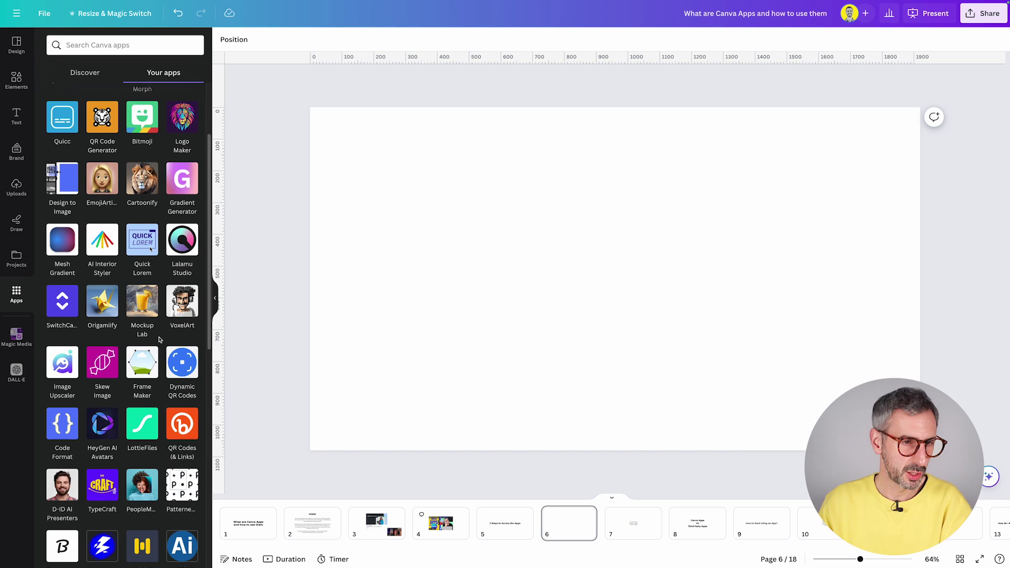
scroll(149, 371, "down", 2)
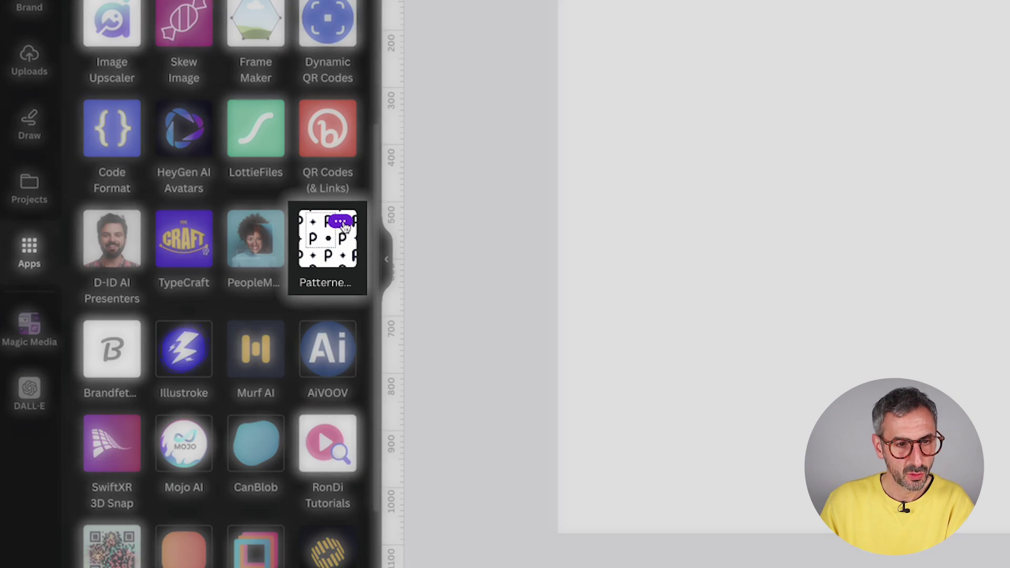
left_click(338, 221)
left_click(401, 458)
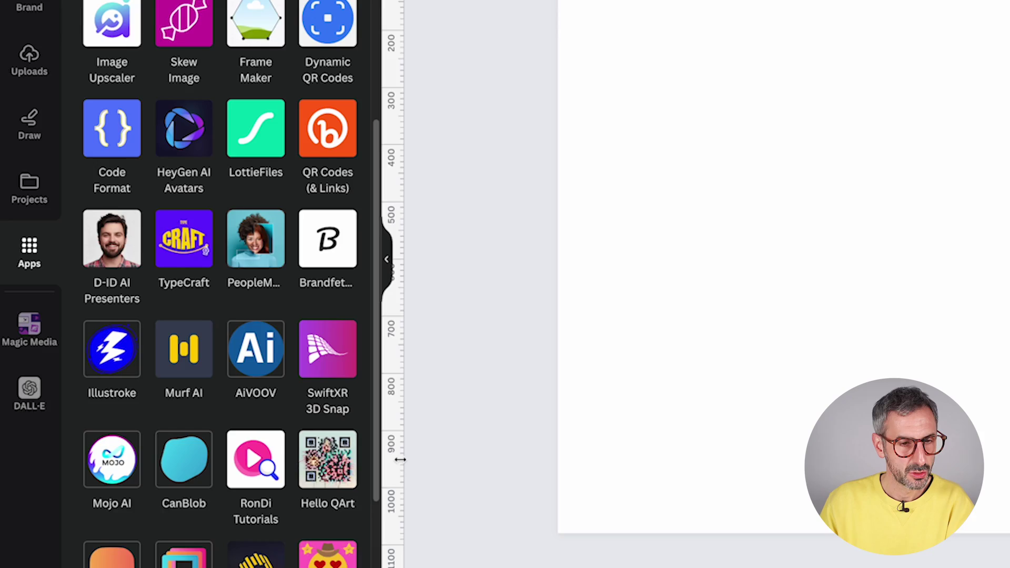
scroll(169, 377, "down", 1)
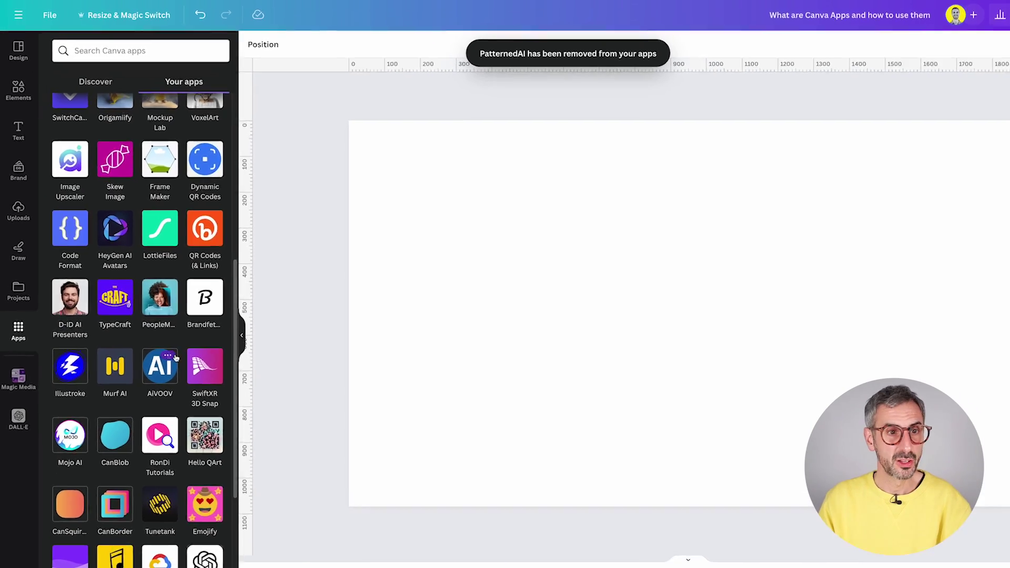
scroll(173, 237, "up", 10)
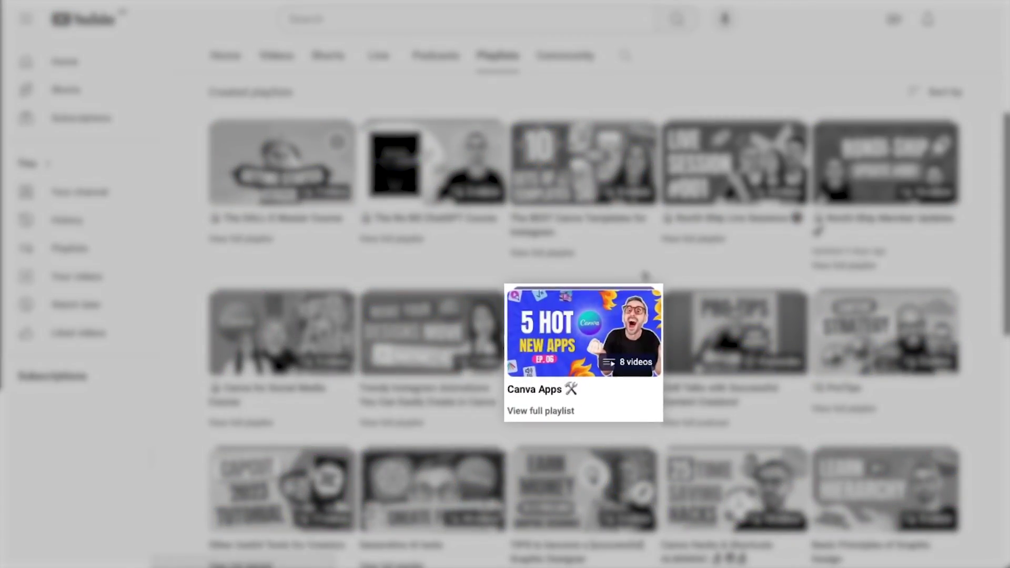
Step: Open the full Canva Apps playlist page listing Ep. 01 to Ep. 06
left_click(591, 335)
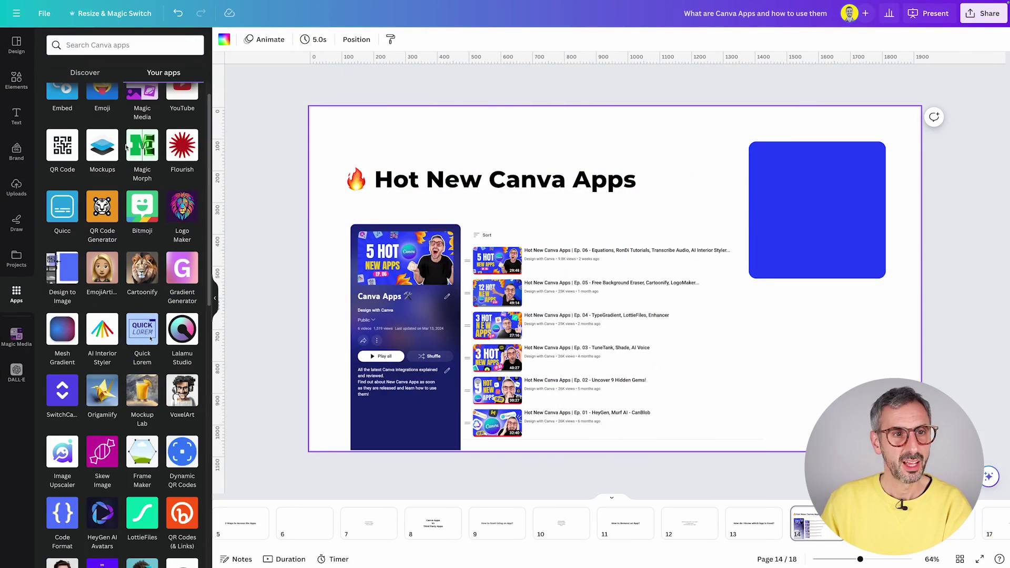
Step: Generate a QR code from the pasted playlist link and move it up toward the title
scroll(87, 268, "up", 1)
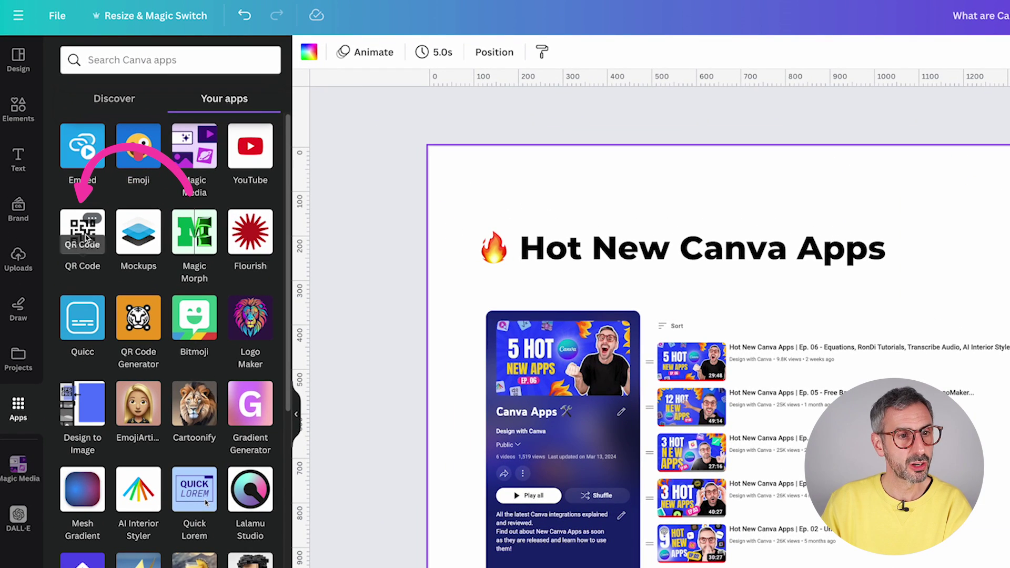
left_click(78, 227)
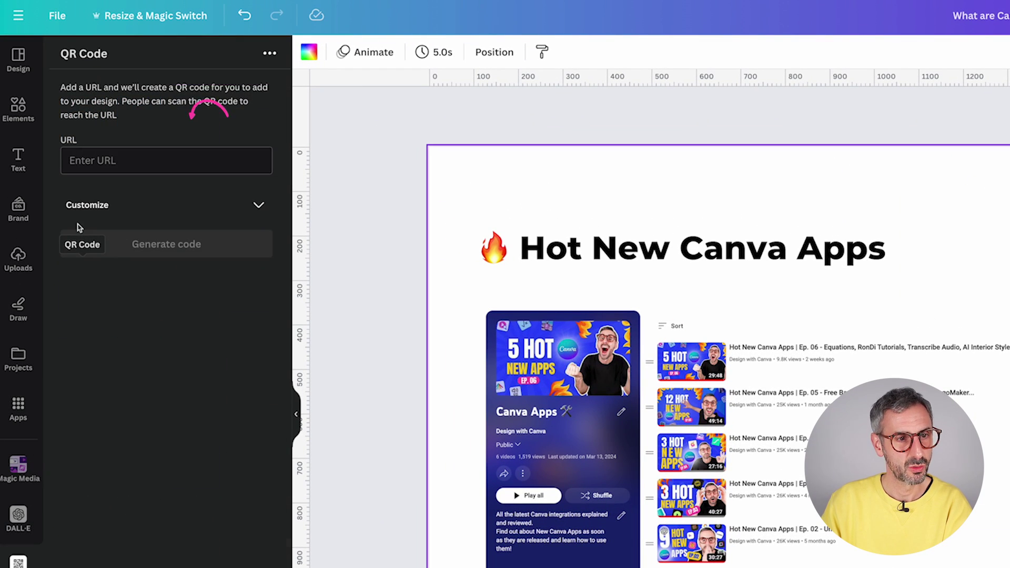
type("https://www.youtube.com/playlist?list=PL2jU5A3fxwC9LqB-9xOTuBCXAMBja2C6z")
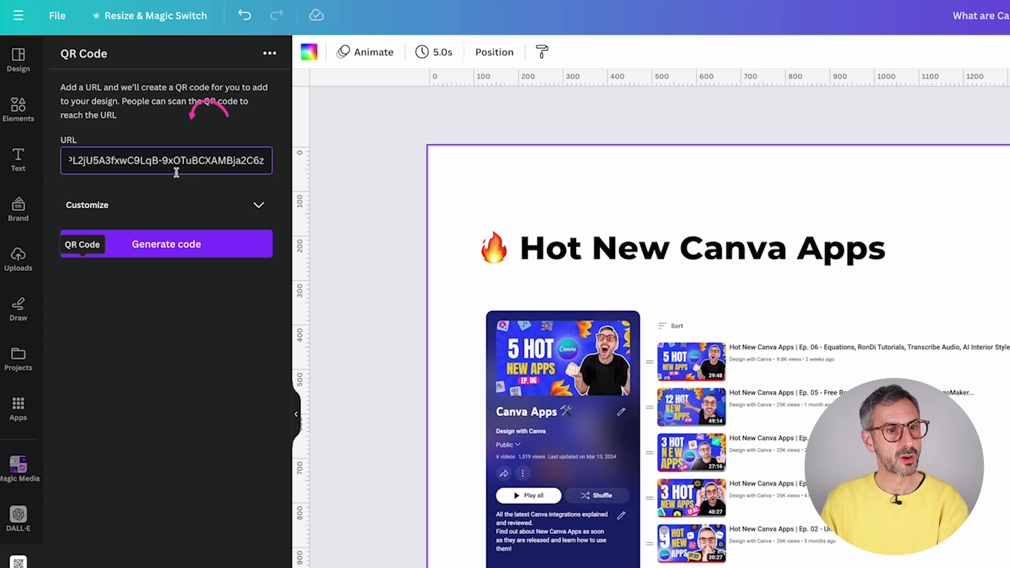
left_click(172, 249)
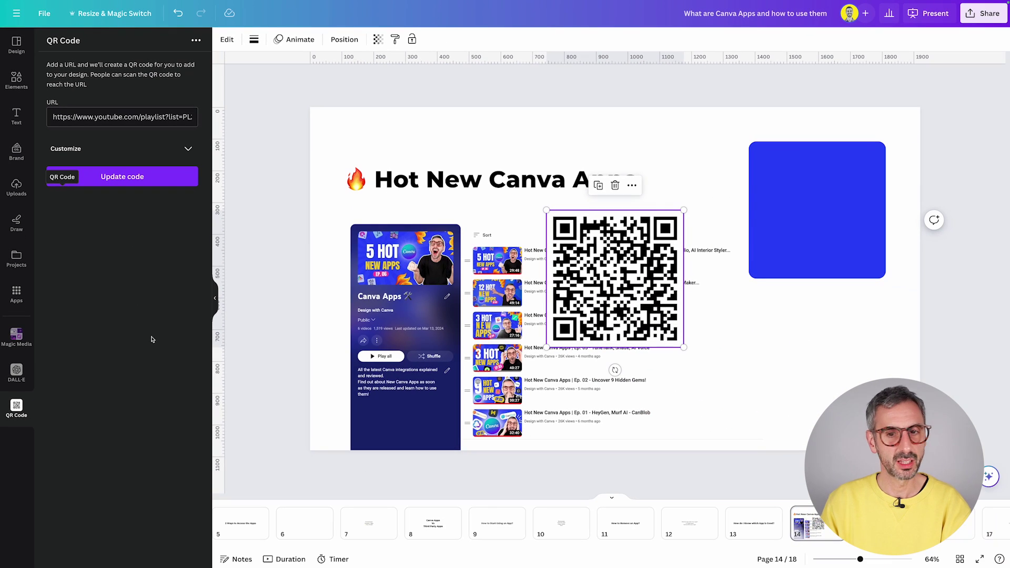
left_click_drag(586, 284, 784, 228)
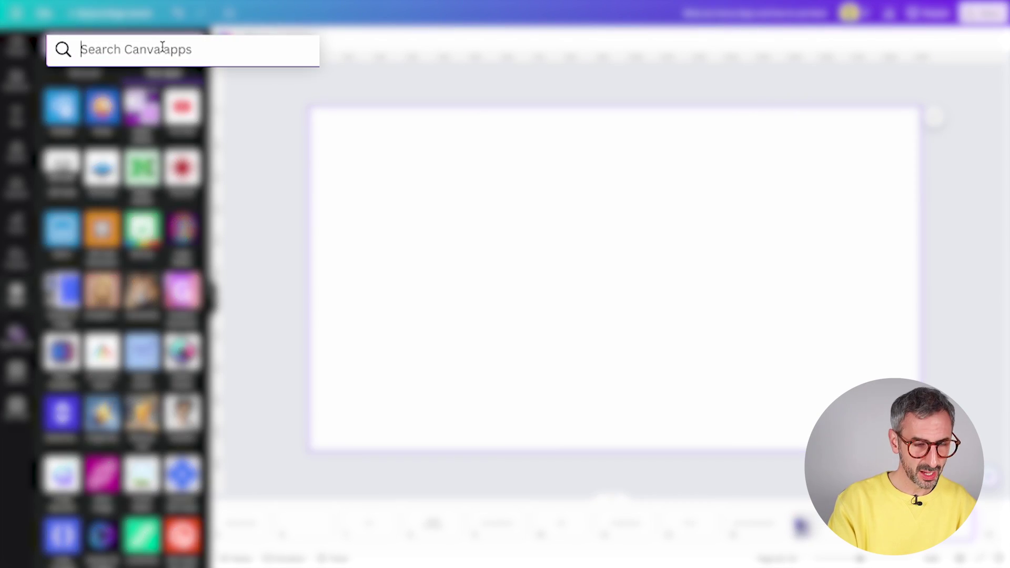
Step: Search apps for 'typegr' and view TypeGradient's App details
type("typ")
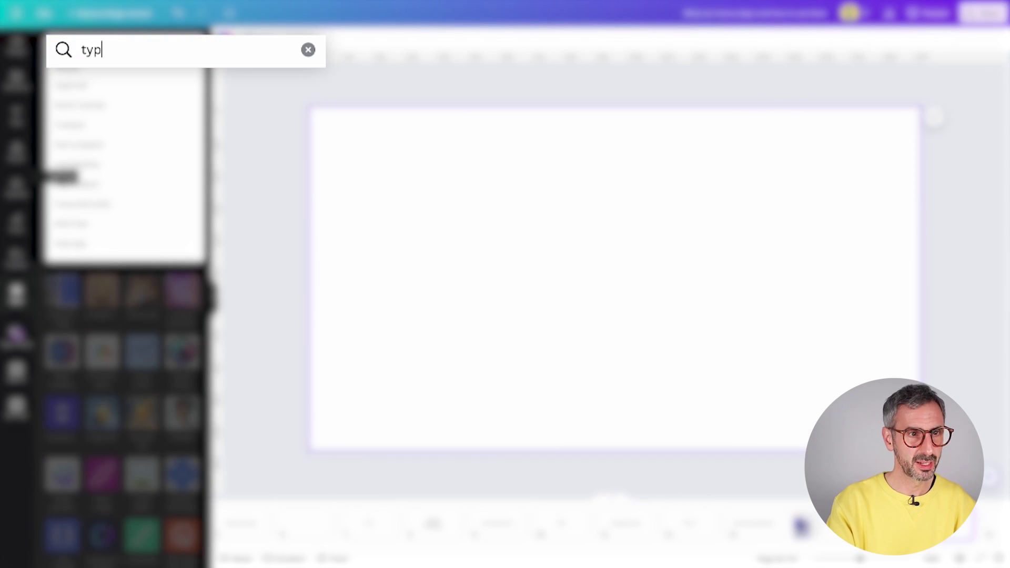
type("egr")
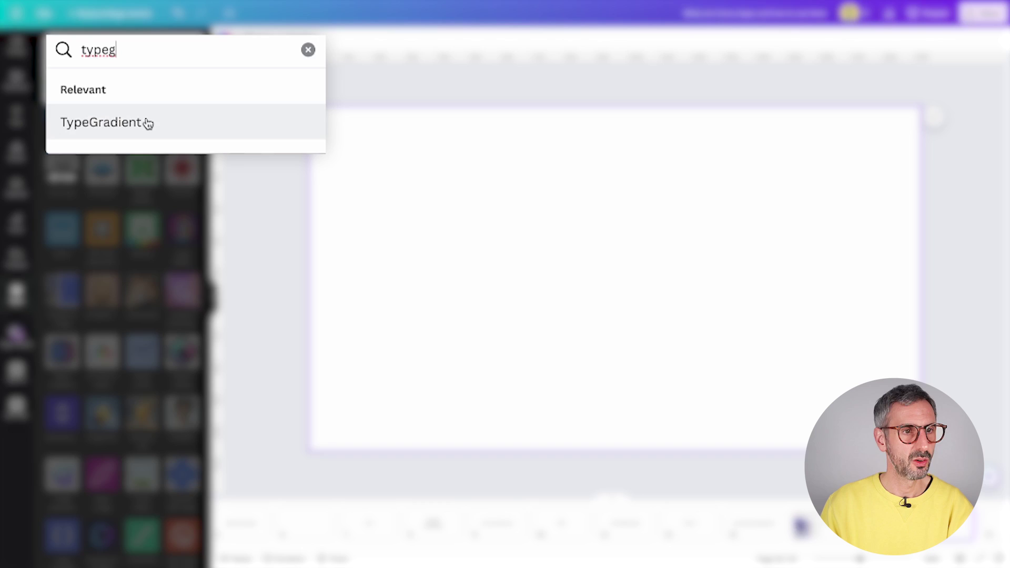
left_click(144, 122)
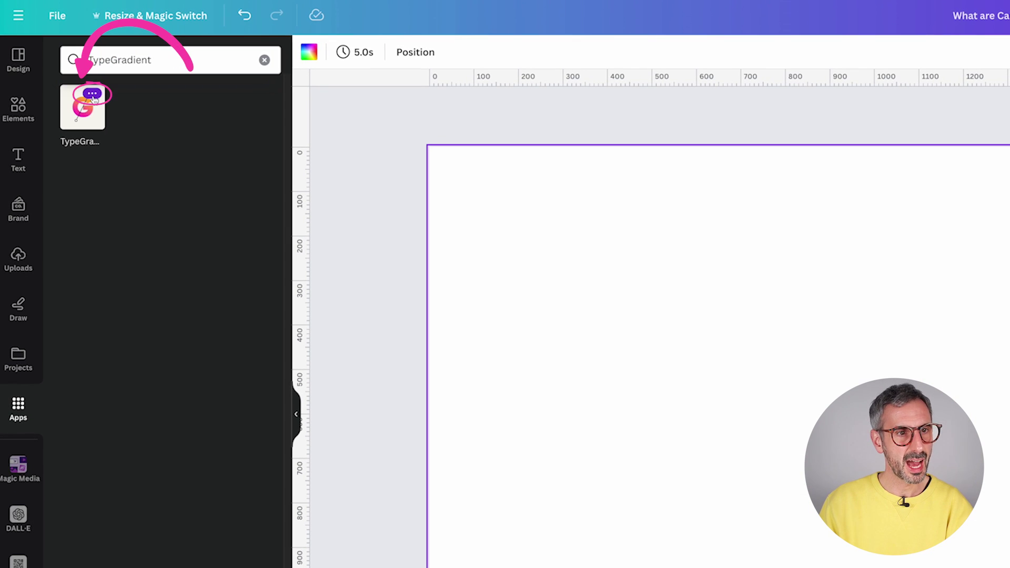
left_click(93, 95)
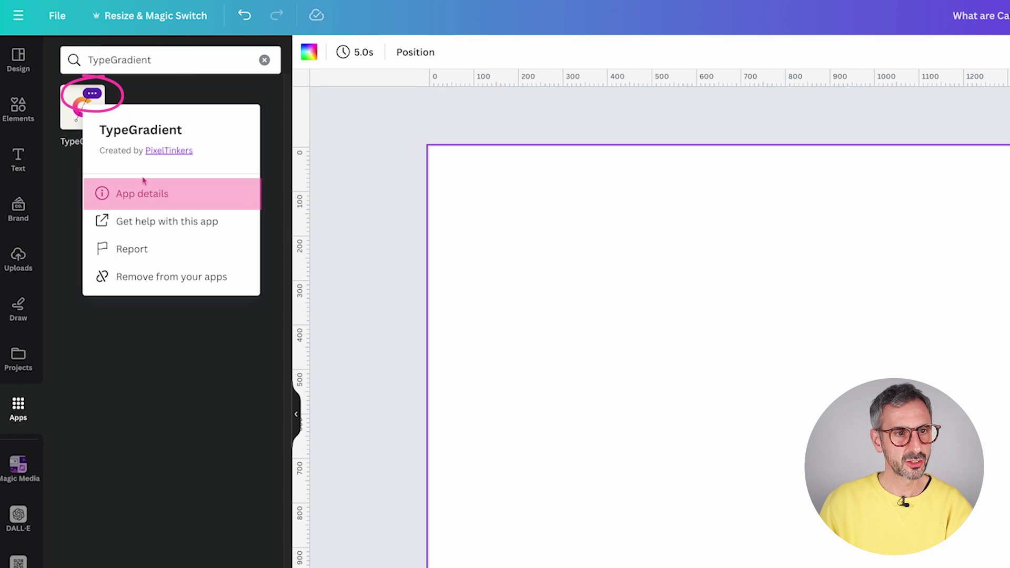
left_click(152, 195)
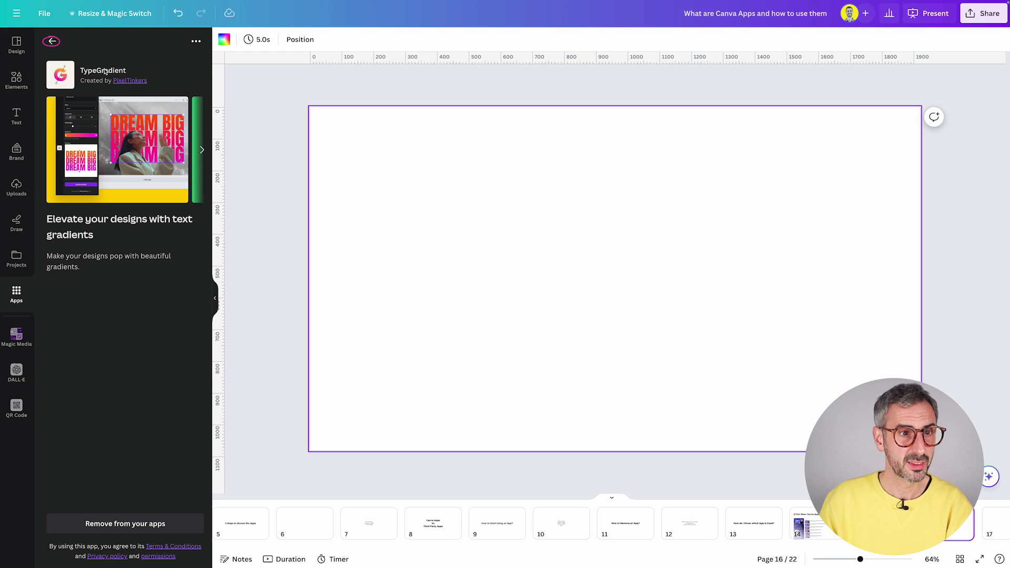
Step: Open TypeGradient and set the main text to GRADIENTS / IN / TEXT on three lines
left_click(51, 40)
left_click(65, 90)
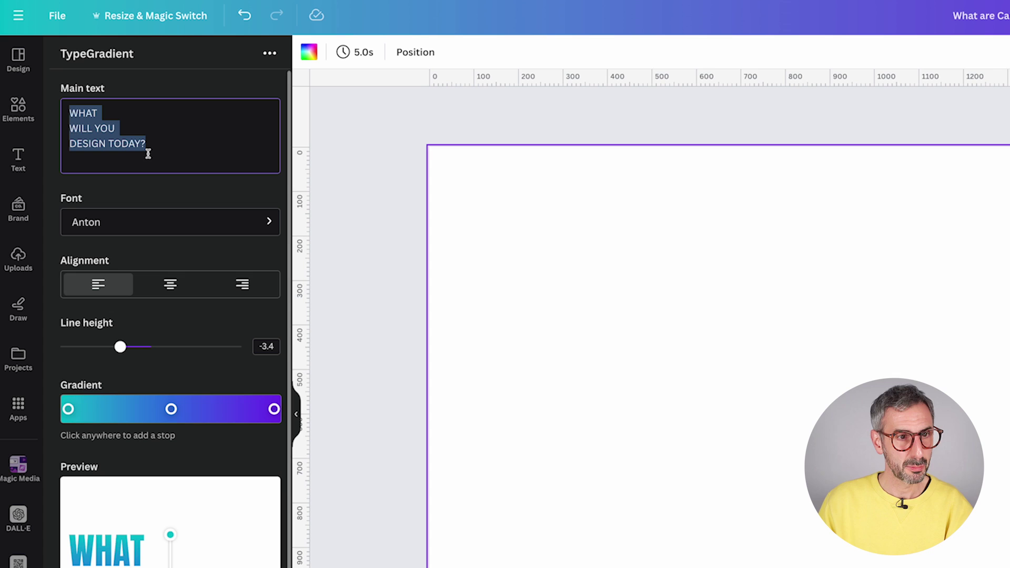
type("GRADIENT")
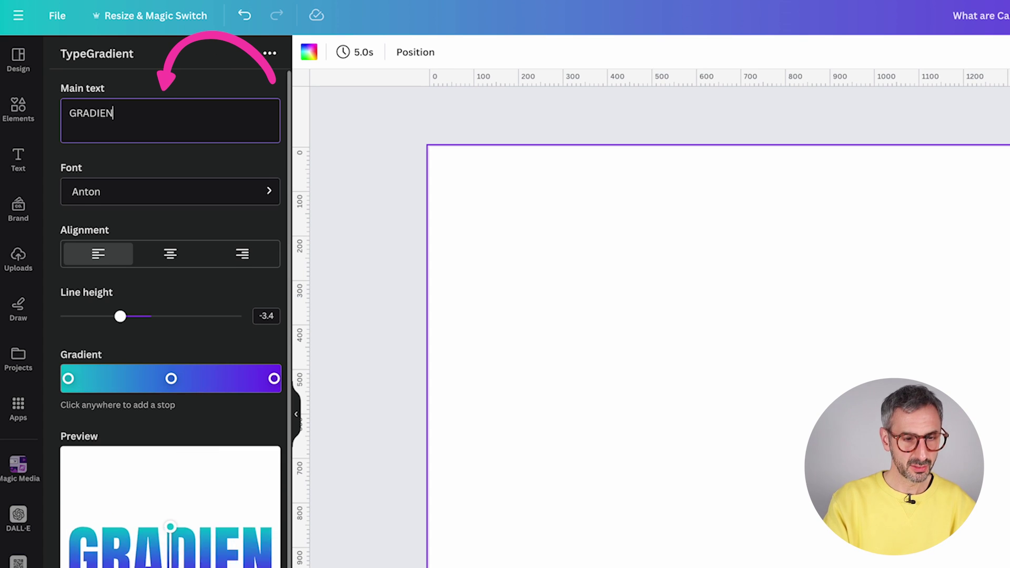
key("Return")
type("in")
key("Return")
type("T")
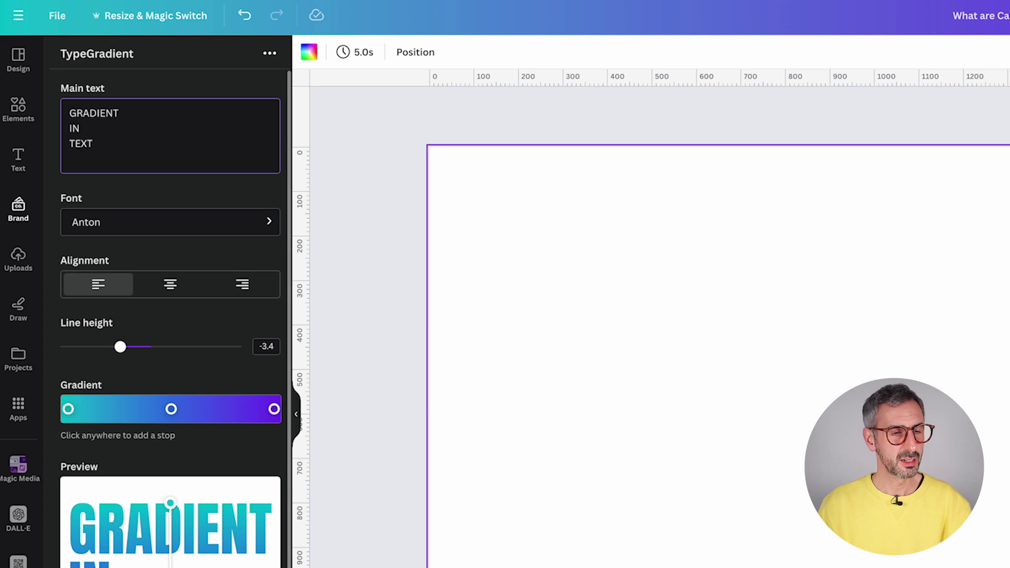
left_click(148, 116)
type("S")
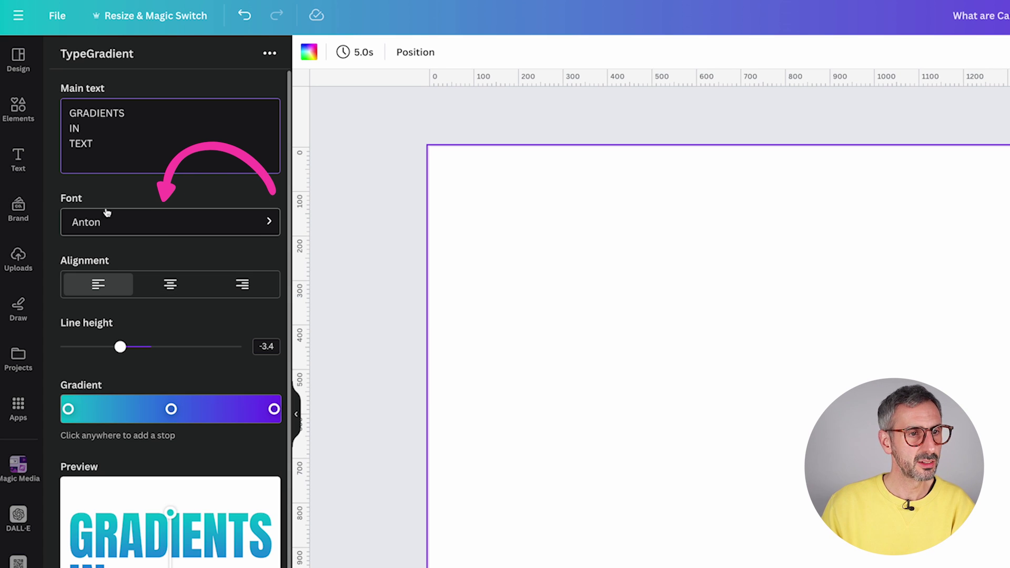
Step: Keep the Anton font and set the line height to -3.2
left_click(97, 235)
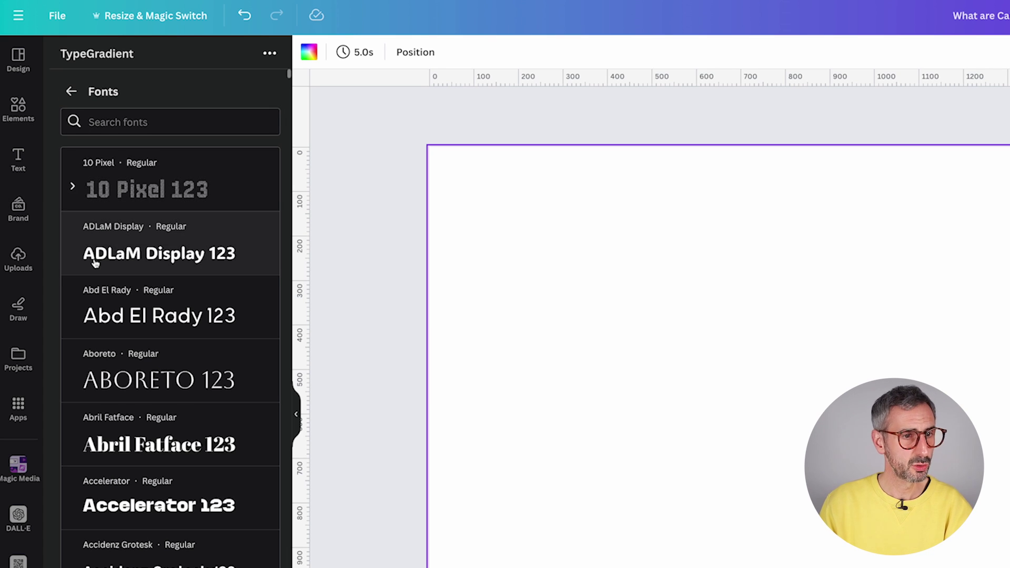
left_click(72, 93)
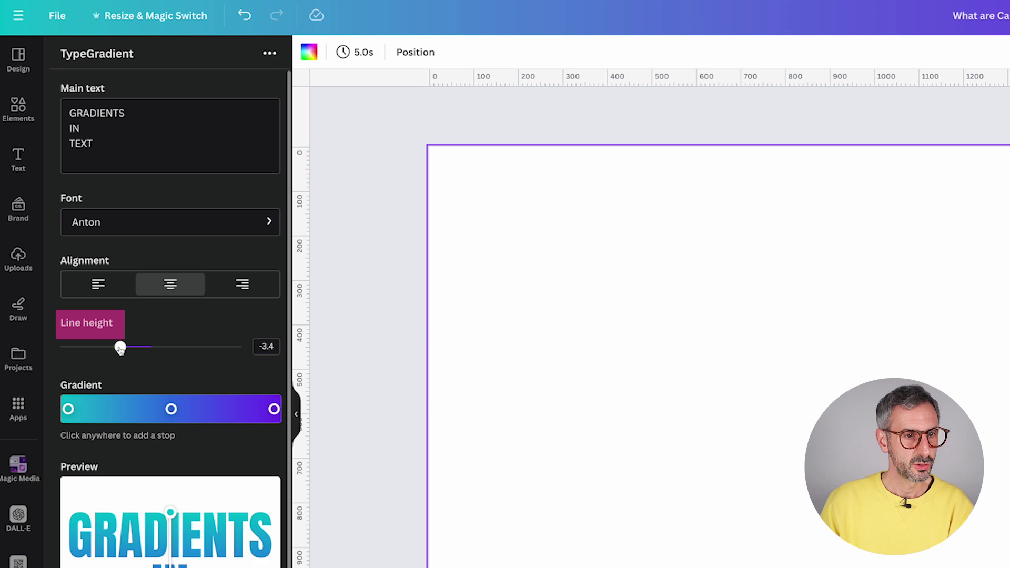
mouse_move(120, 348)
left_mouse_down()
mouse_move(144, 347)
mouse_move(122, 346)
left_mouse_up()
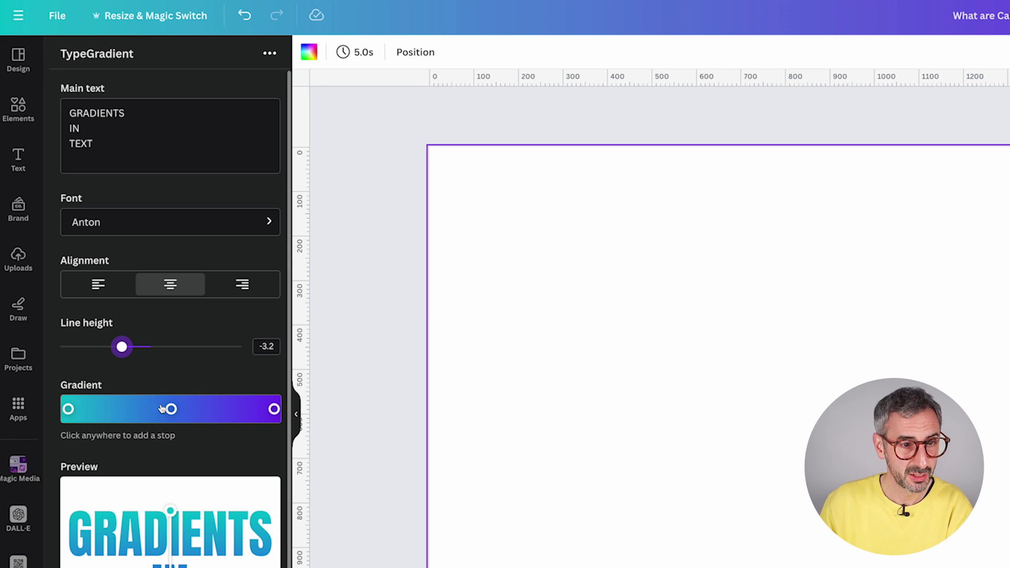
Step: Change the first gradient stop to magenta
left_click(69, 409)
left_click_drag(100, 475, 262, 448)
left_click(241, 521)
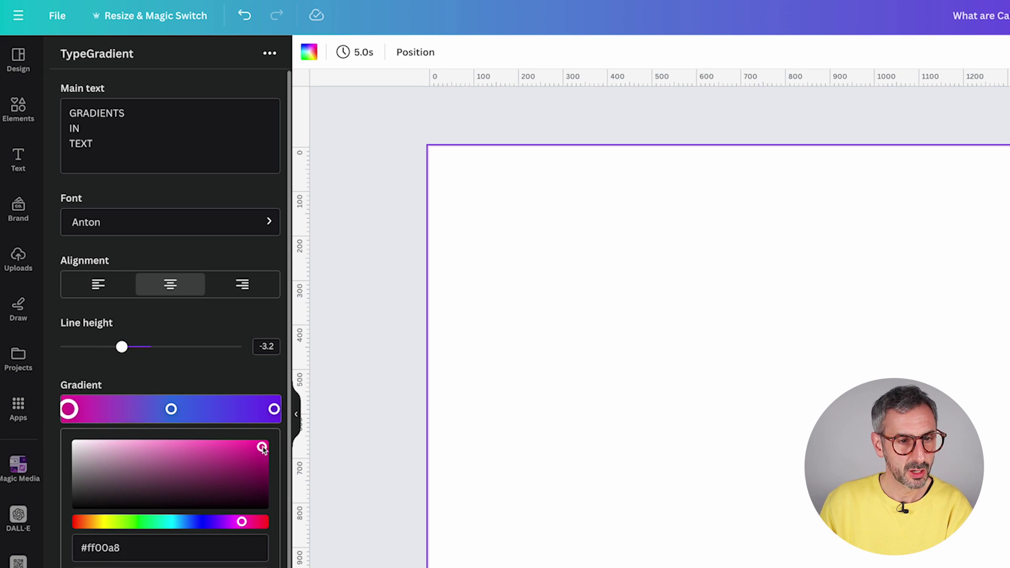
Step: Add a pale lavender #d5bff5 stop and slide the blue #3372e3 stop further right
left_click(171, 410)
left_click(126, 412)
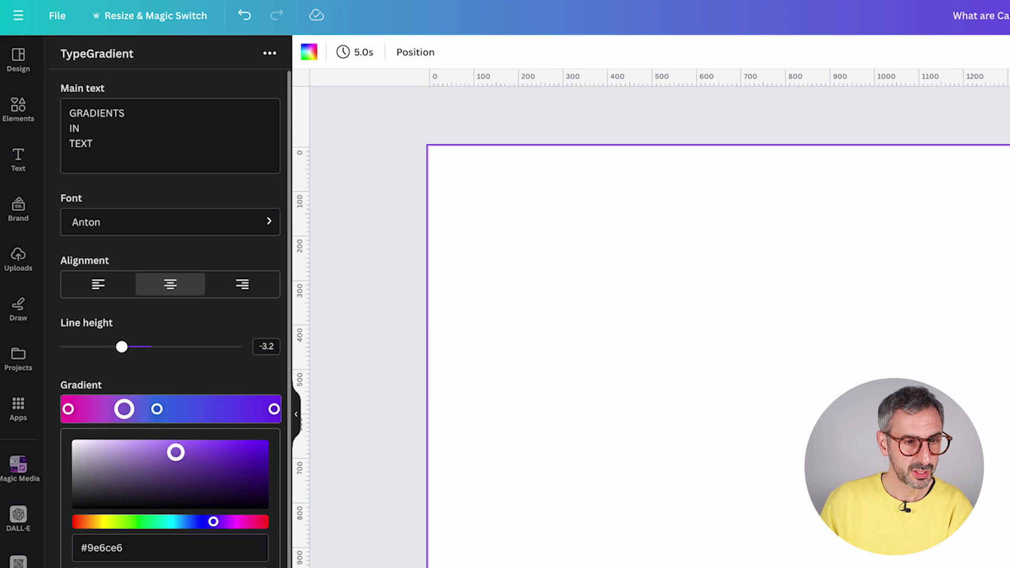
left_click(117, 449)
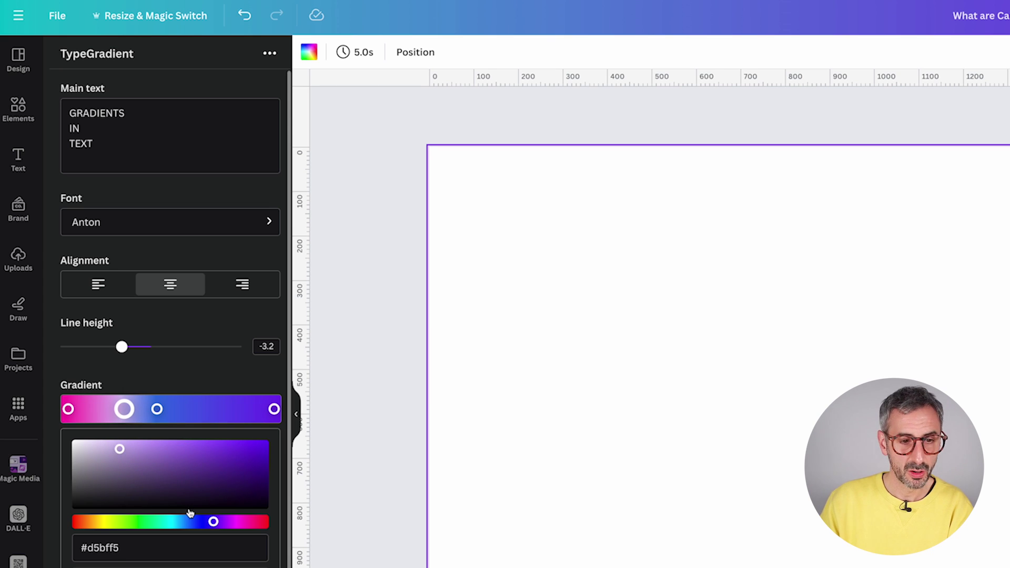
left_click_drag(155, 412, 180, 410)
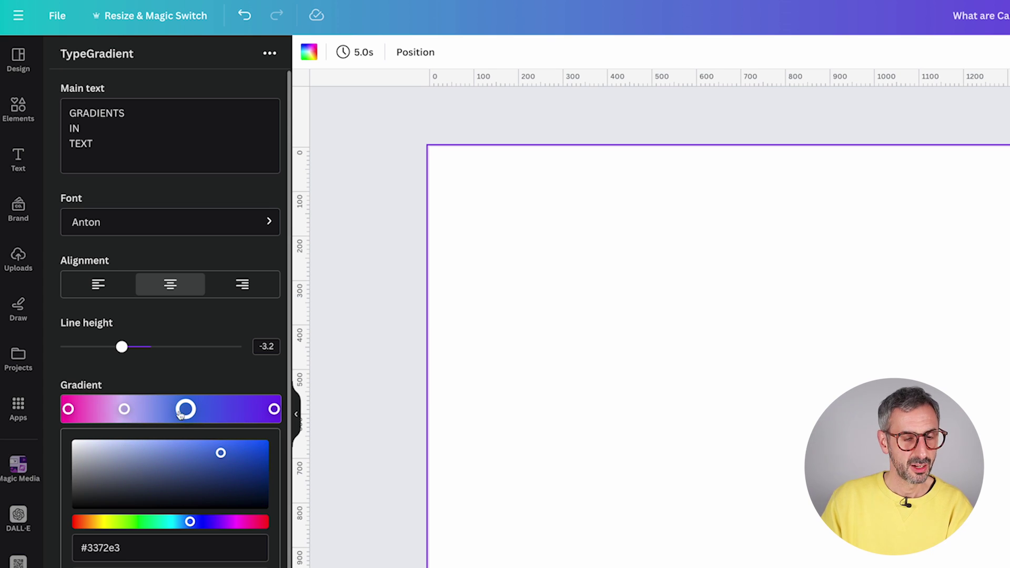
scroll(169, 539, "down", 1)
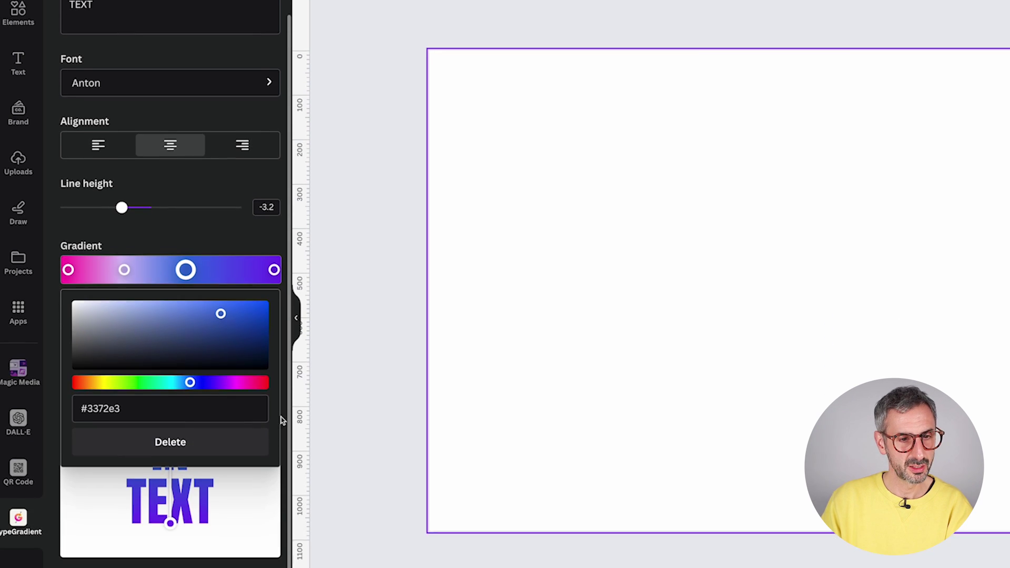
left_click(233, 401)
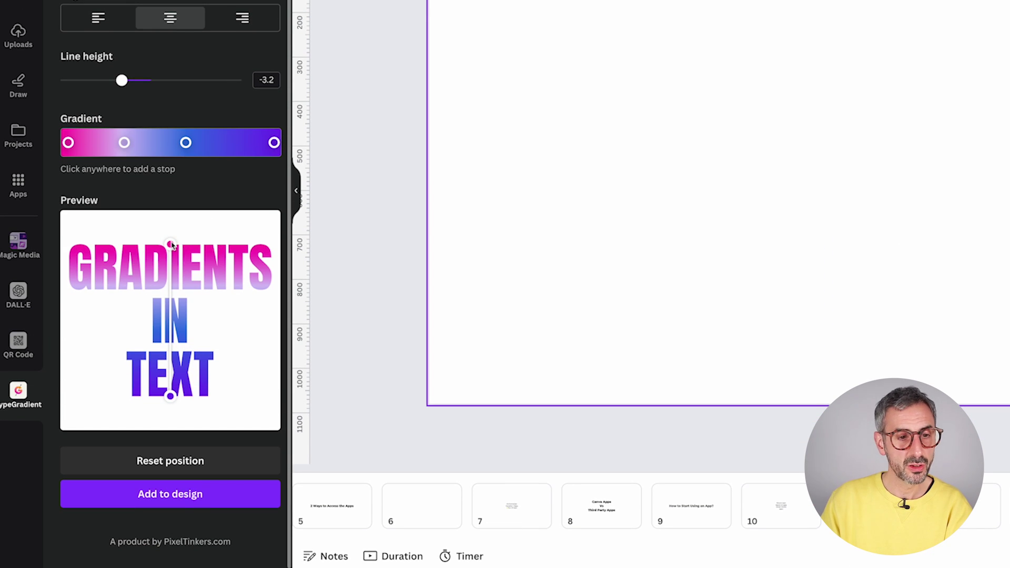
Step: Angle the gradient diagonally and add the GRADIENTS IN TEXT lettering to the design
left_click_drag(173, 245, 120, 331)
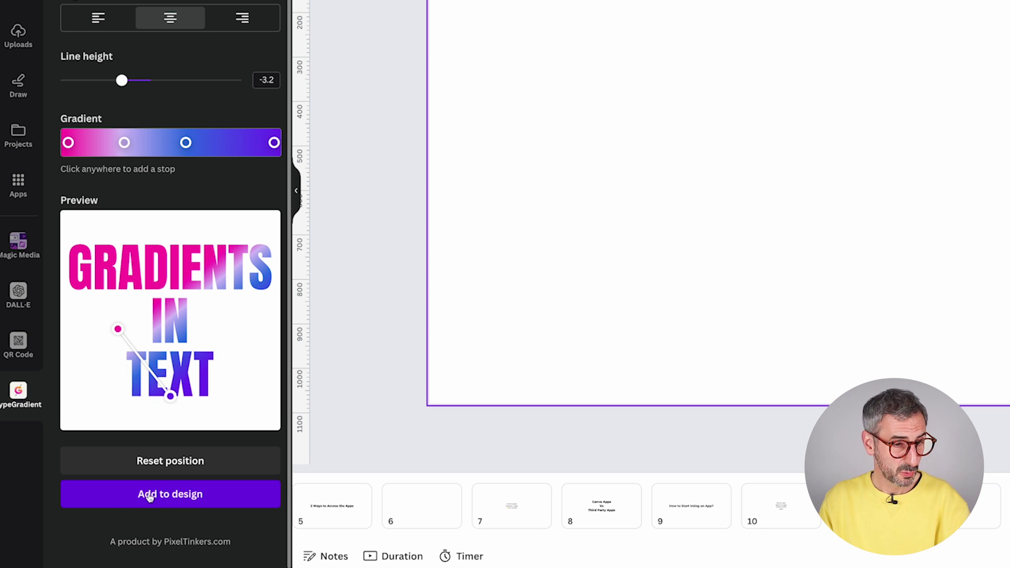
left_click(189, 493)
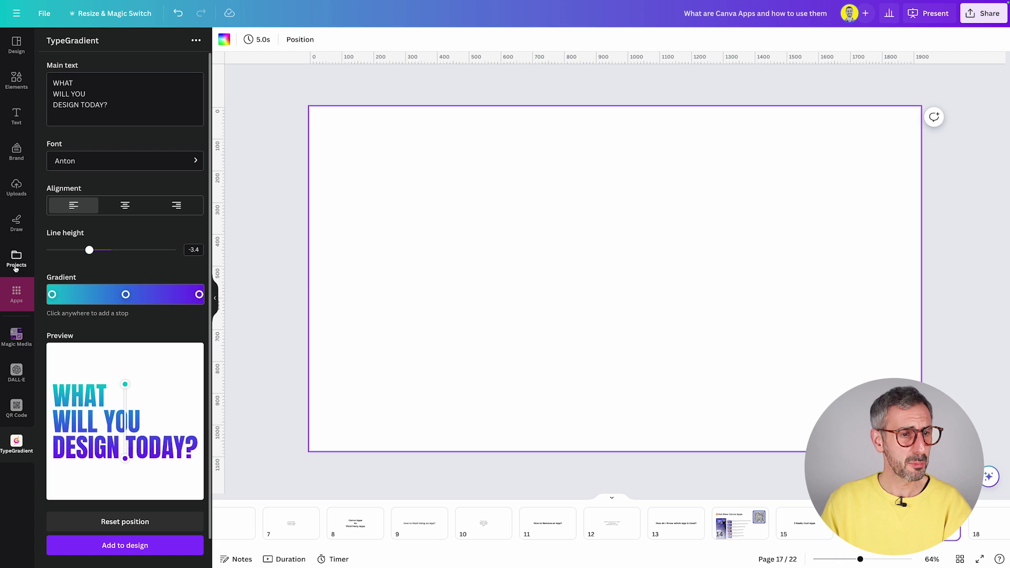
Step: Replace the TypeGradient app search with 'giph' and open GIPHY
left_click(16, 294)
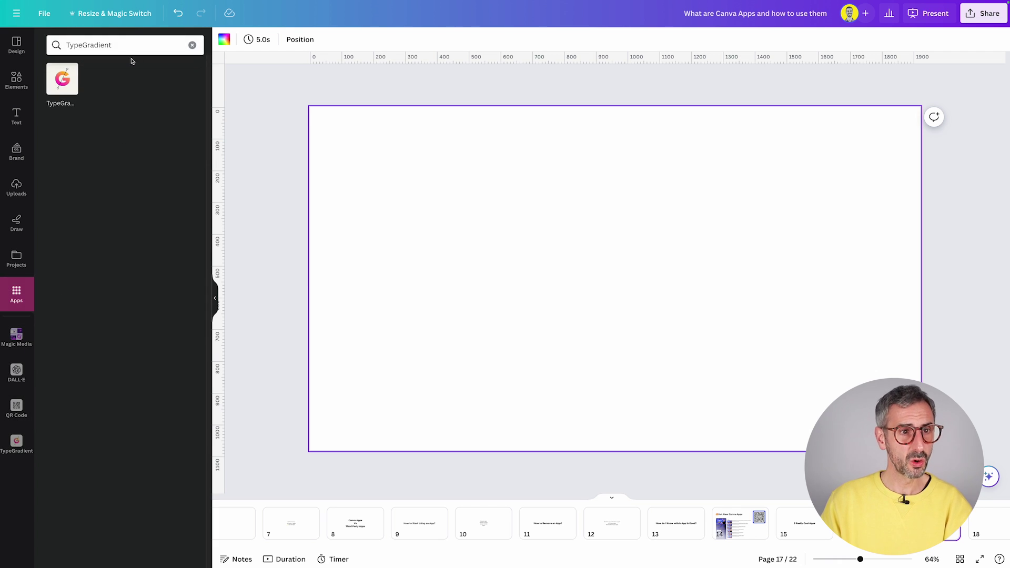
left_click(193, 46)
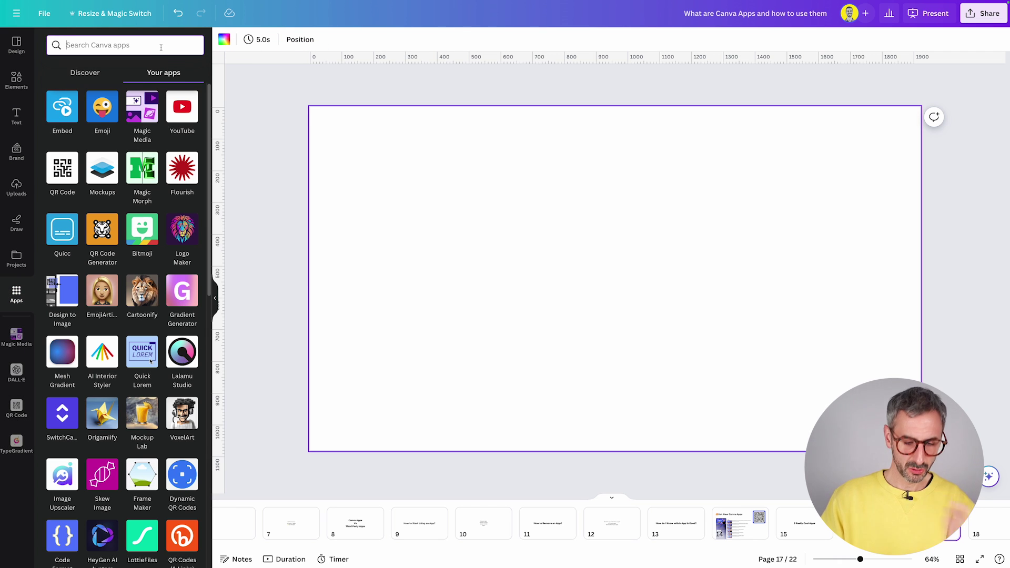
type("giph")
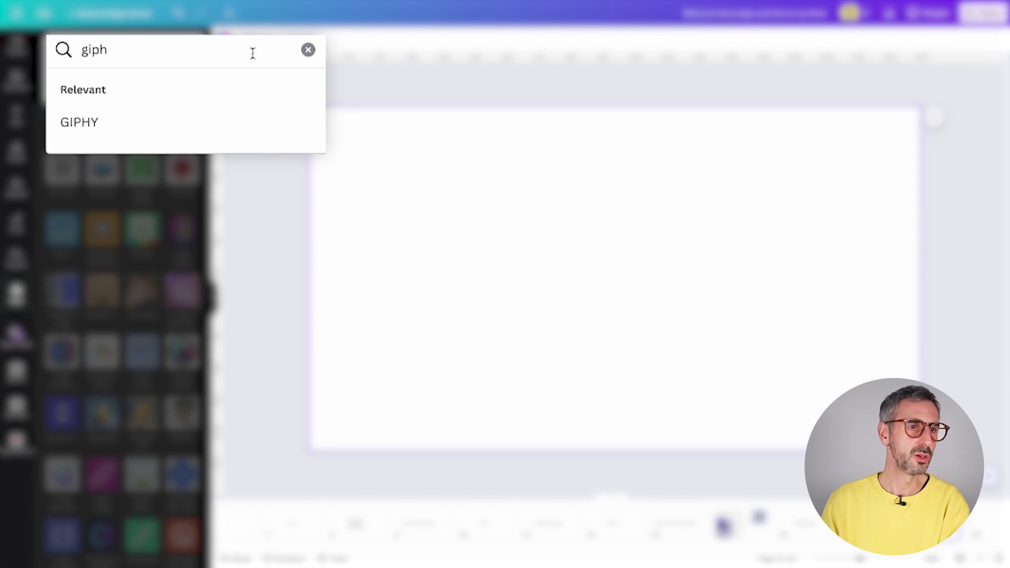
left_click(91, 115)
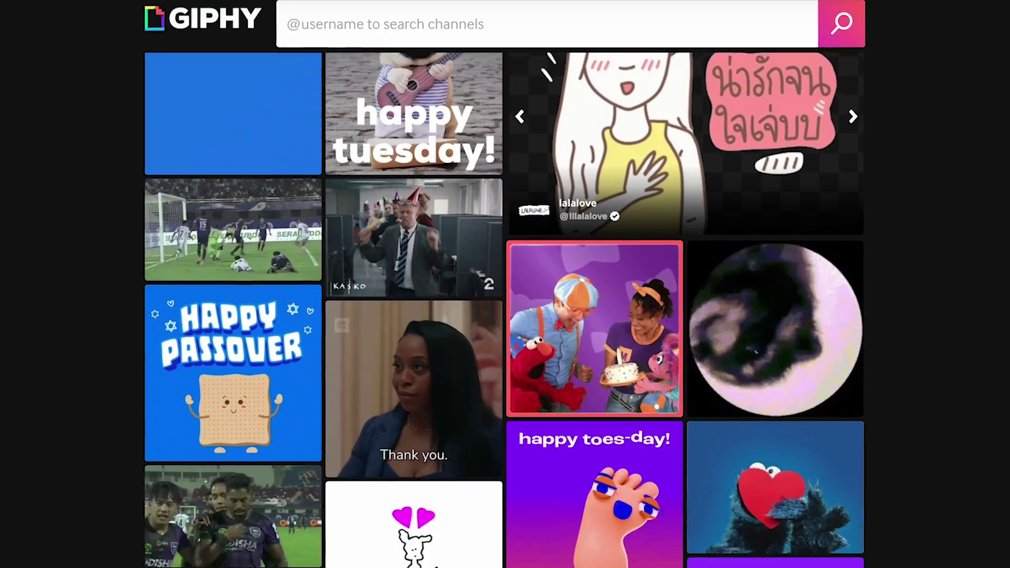
scroll(505, 284, "down", 4)
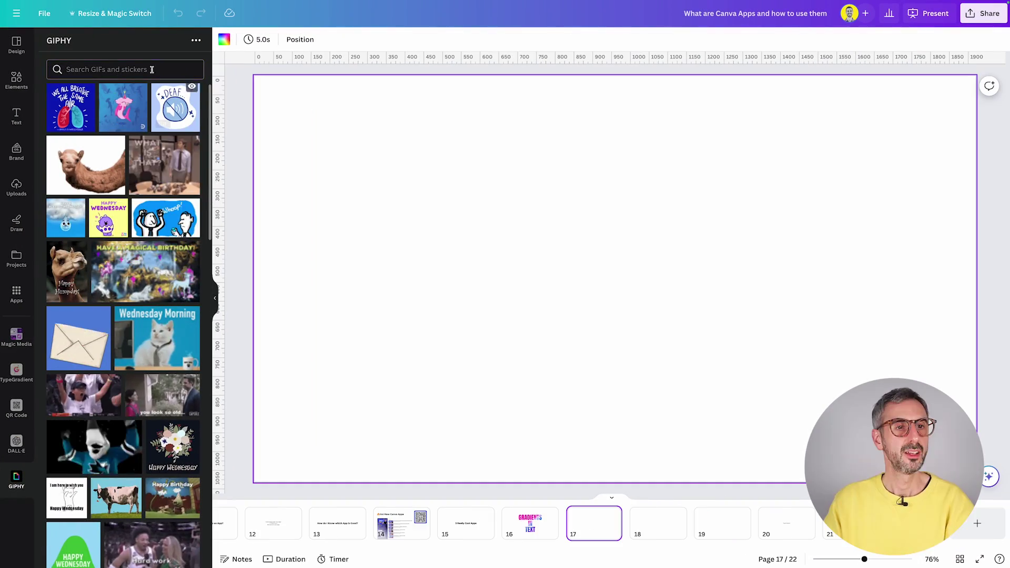
Step: Search GIPHY for 'impatient' and add the black-and-white pensive boy GIF to slide 17
left_click(161, 77)
type("impatient")
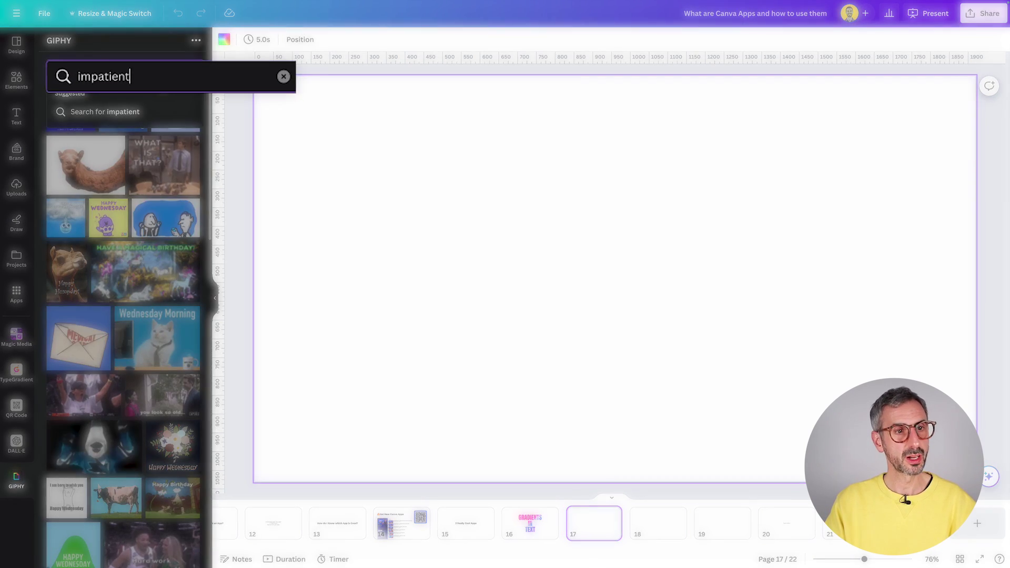
key("Return")
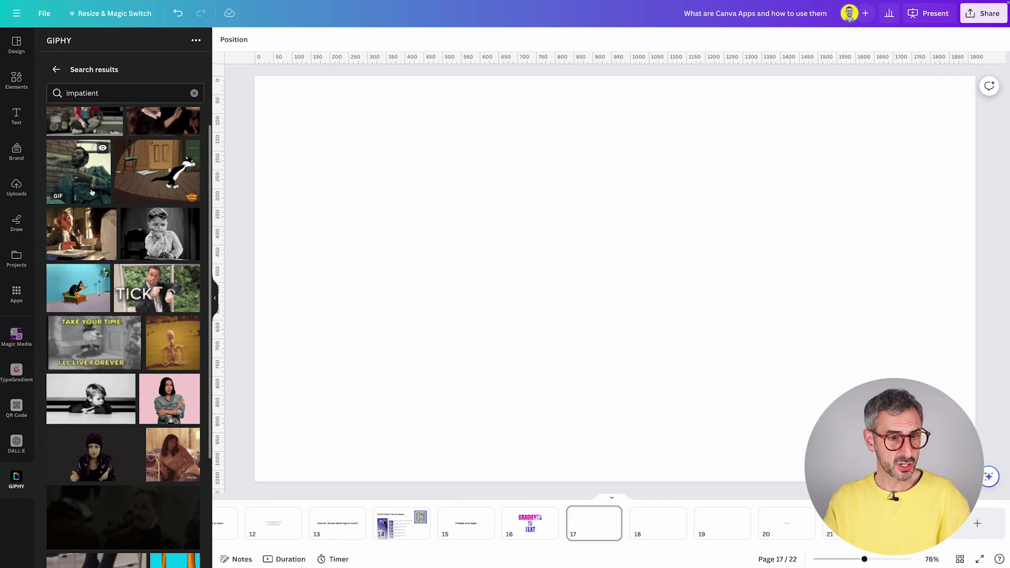
scroll(110, 279, "down", 3)
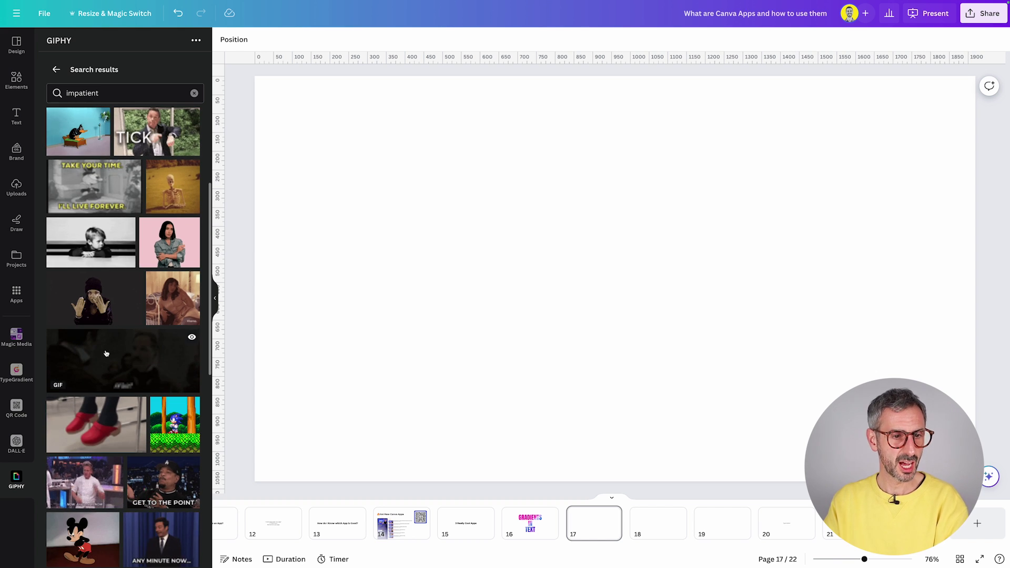
scroll(103, 351, "up", 1)
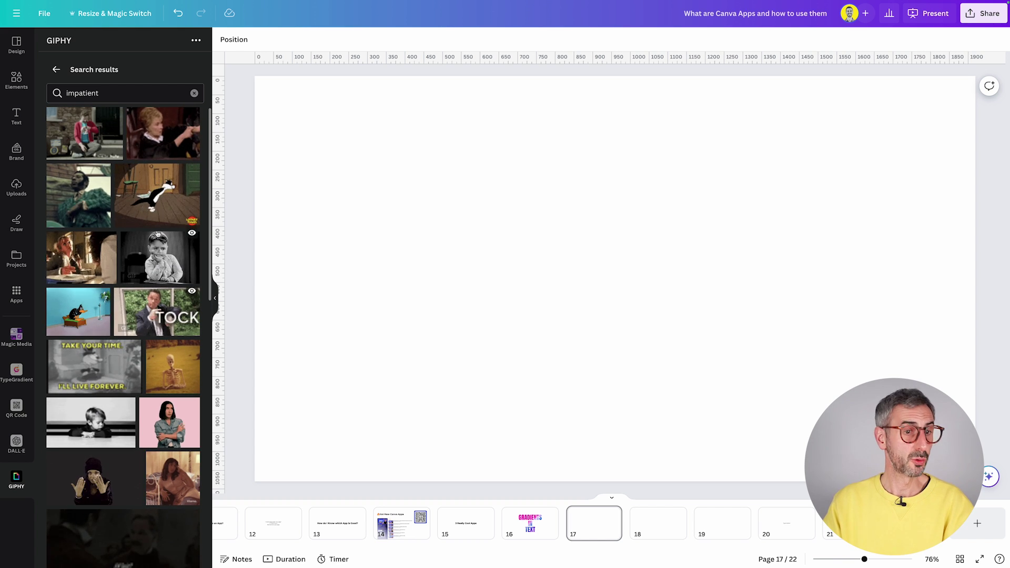
left_click(175, 270)
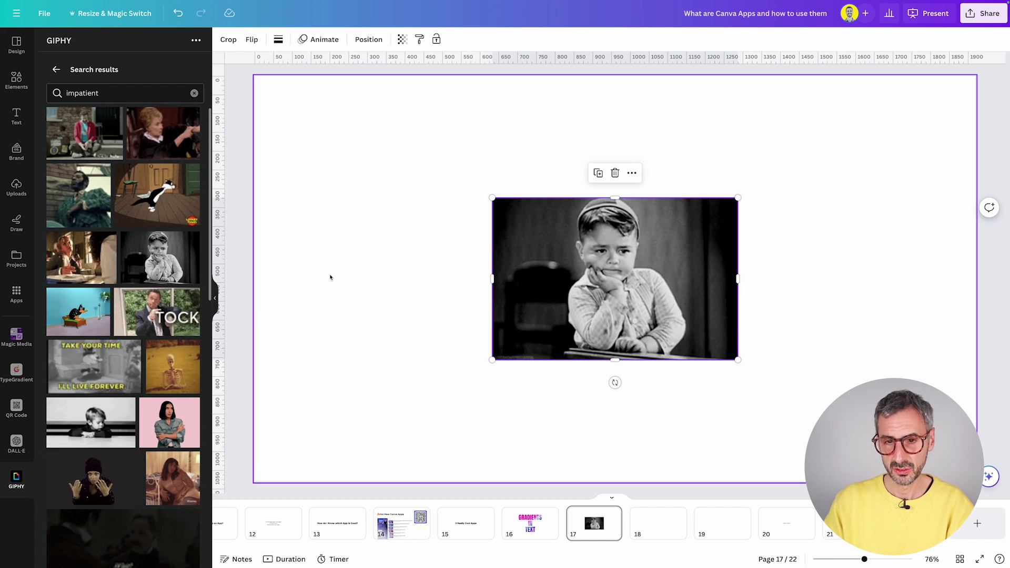
Step: Enlarge and centre the GIF, and round its corners to 26
left_click_drag(493, 360, 404, 418)
left_click_drag(509, 290, 554, 279)
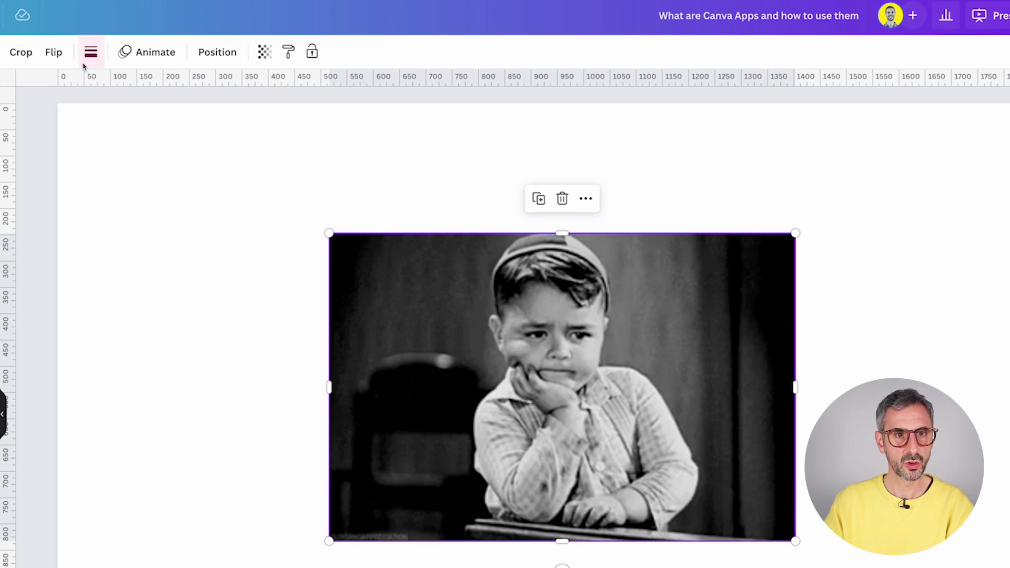
left_click(92, 52)
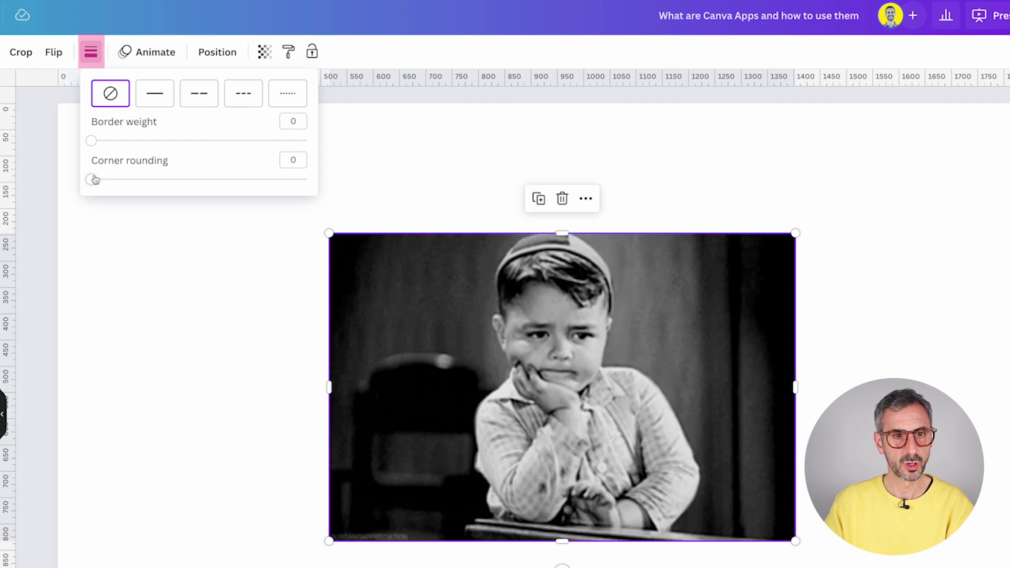
left_click_drag(92, 180, 147, 179)
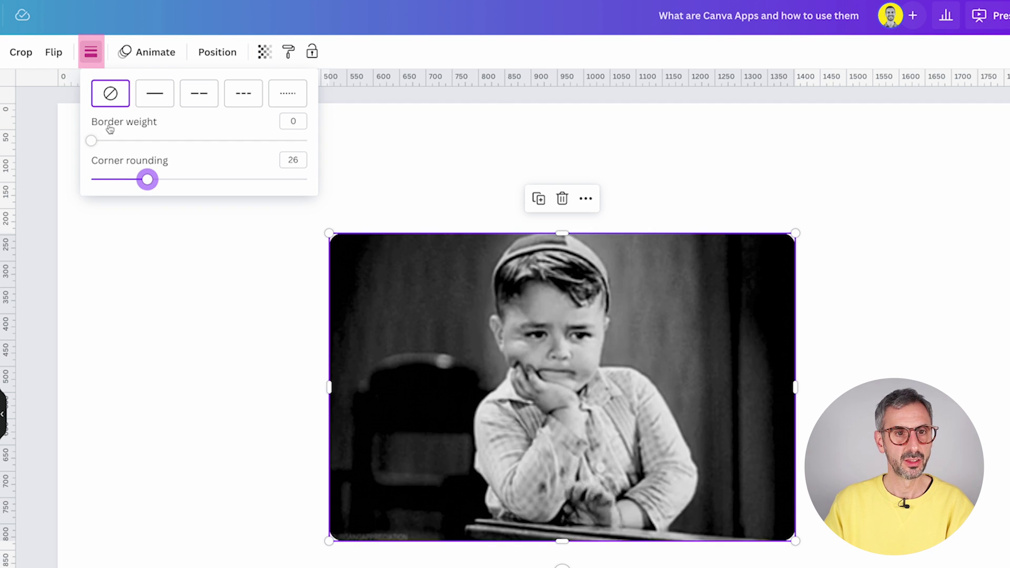
left_click(92, 53)
Step: Give the GIF a thick solid pink border
left_click(92, 56)
left_click_drag(92, 141, 126, 140)
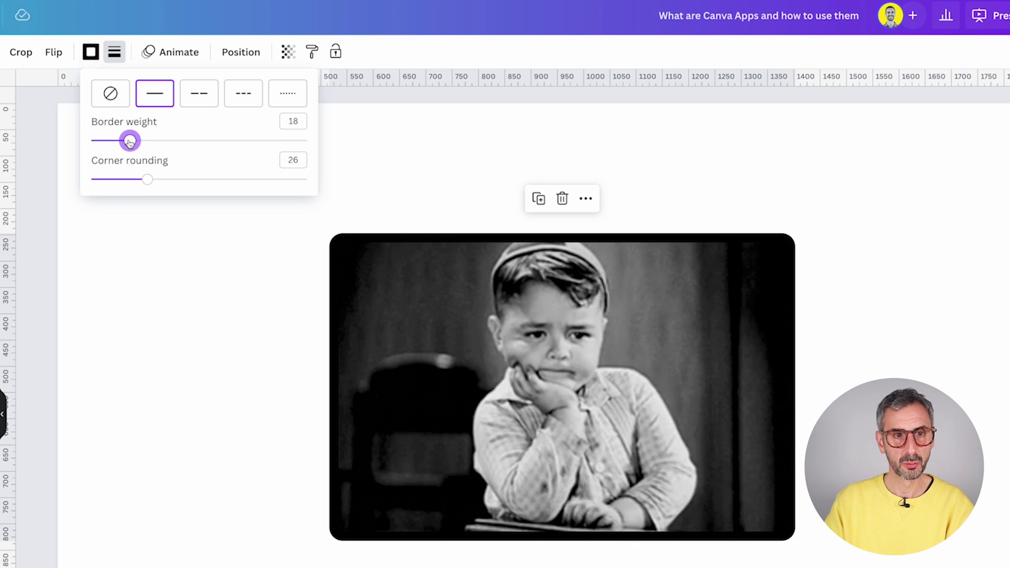
left_click(92, 52)
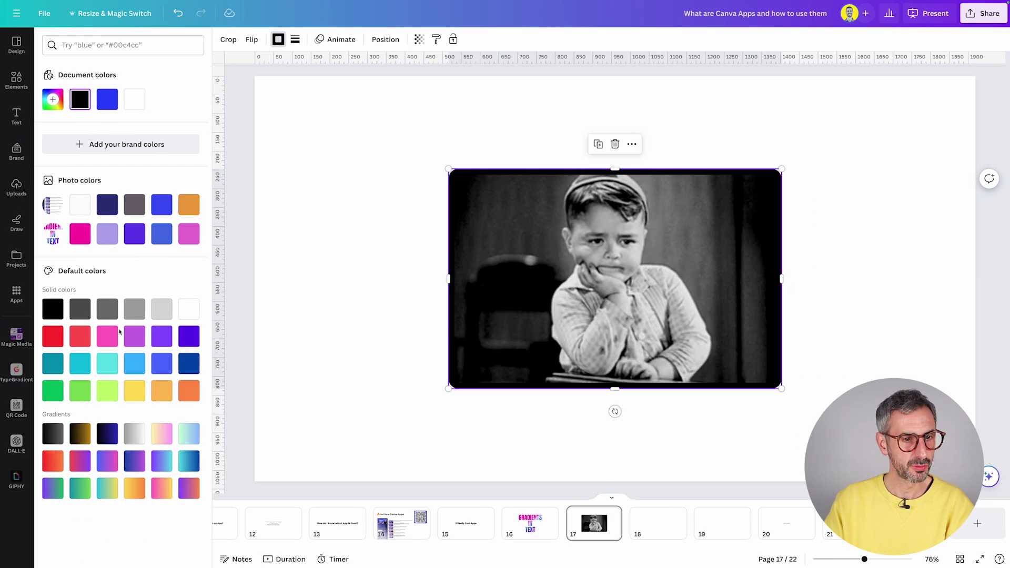
left_click(80, 234)
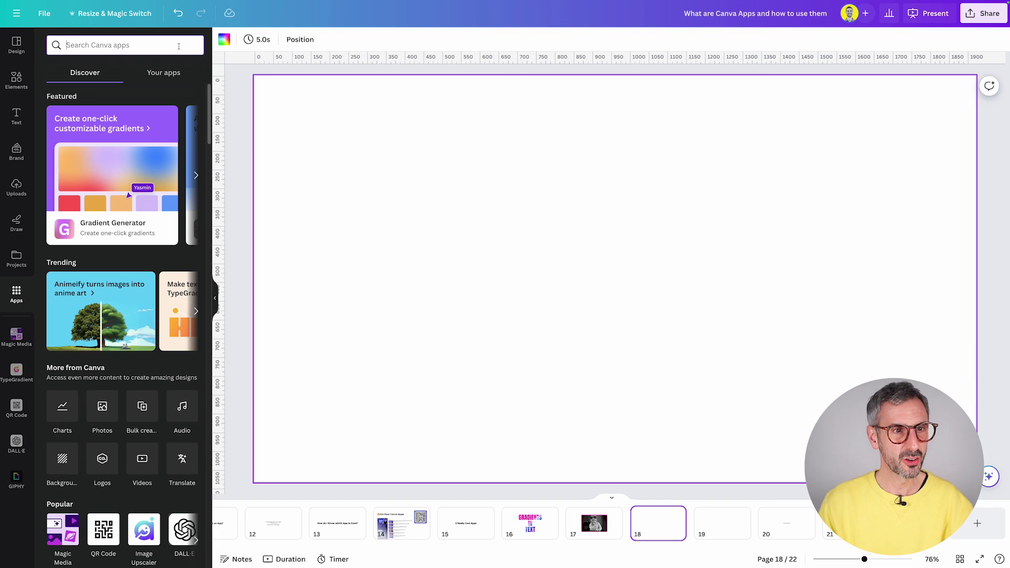
Step: Search apps for 'RonDi' and open RonDi Tutorials
type("RonDi")
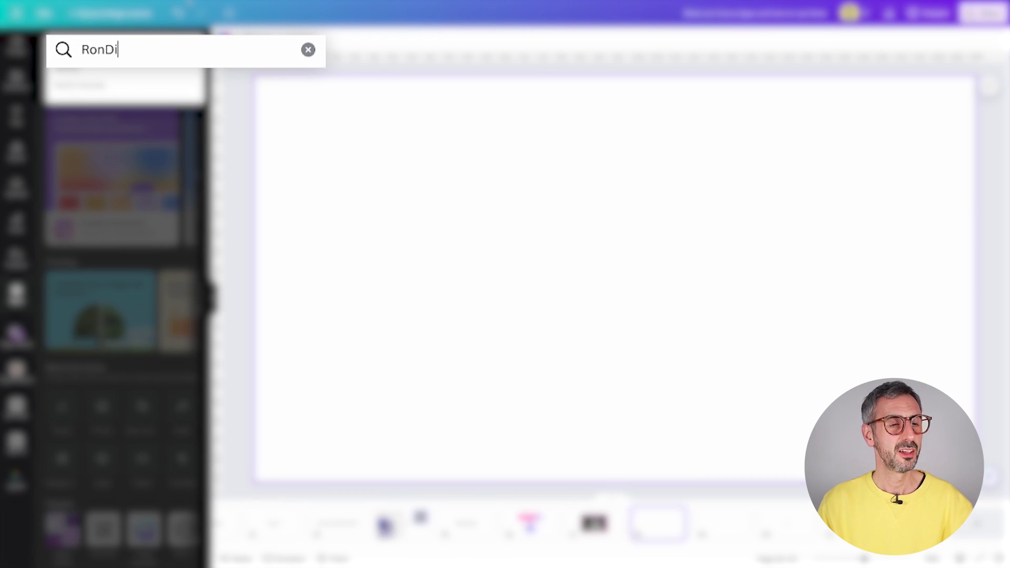
left_click(95, 123)
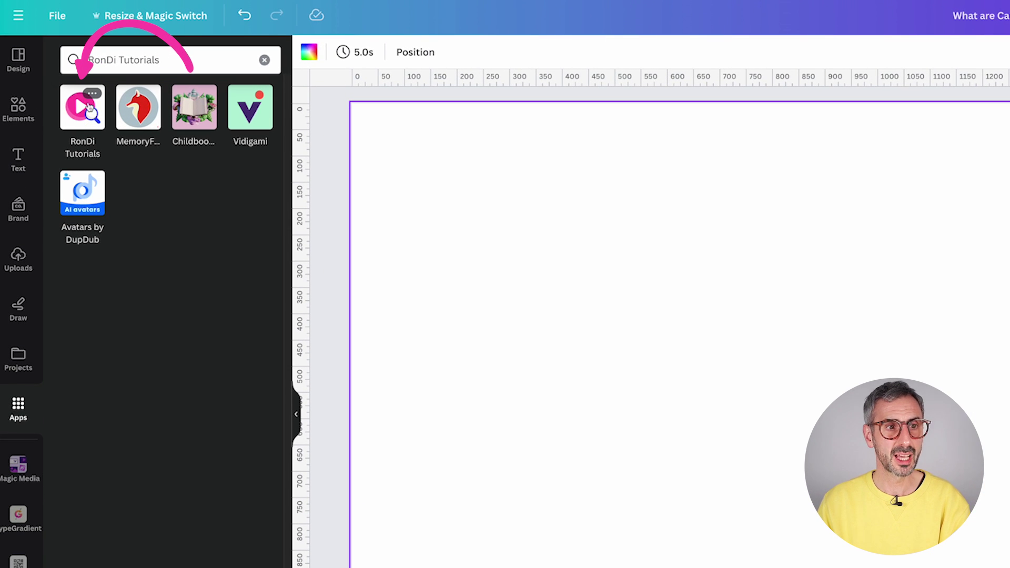
left_click(87, 108)
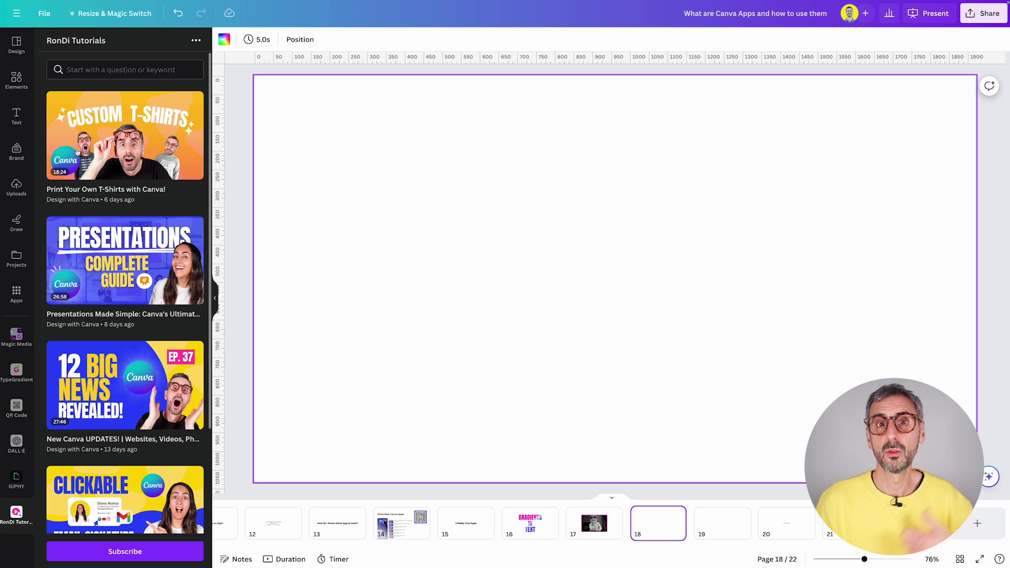
Step: Search the RonDi Tutorials videos for 'color' and scroll through the results
scroll(118, 343, "down", 3)
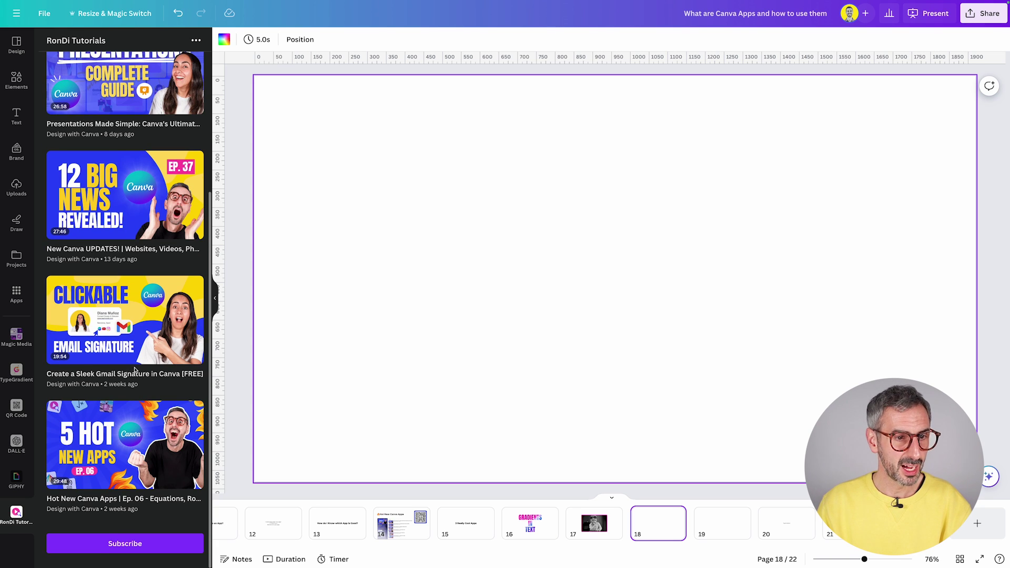
scroll(134, 370, "up", 3)
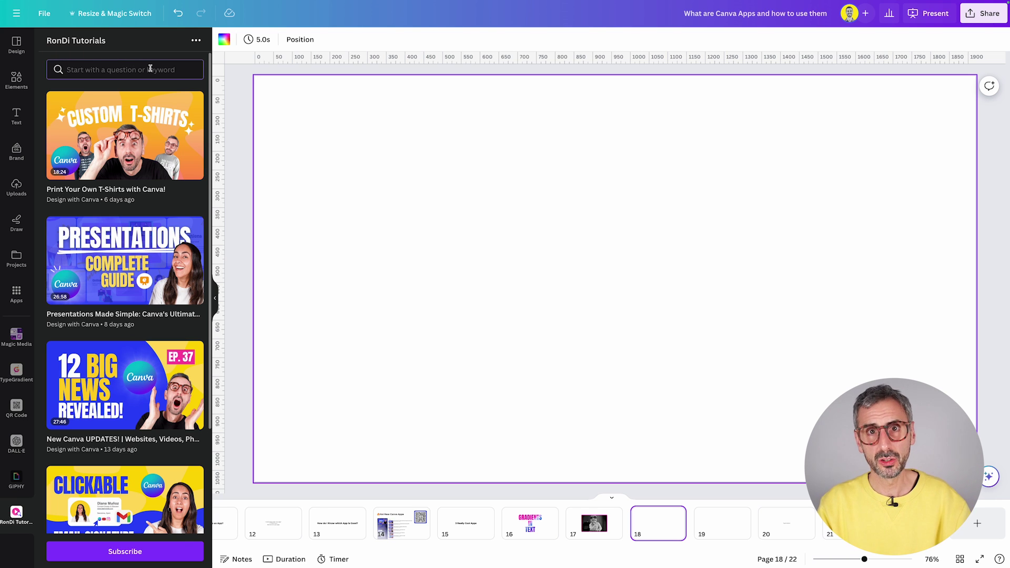
type("color")
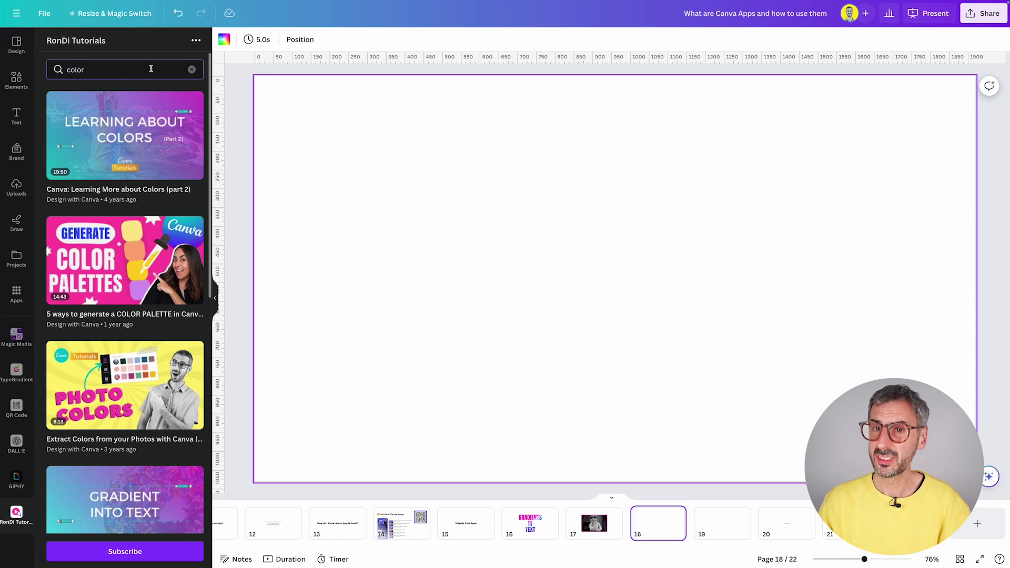
scroll(103, 233, "down", 1)
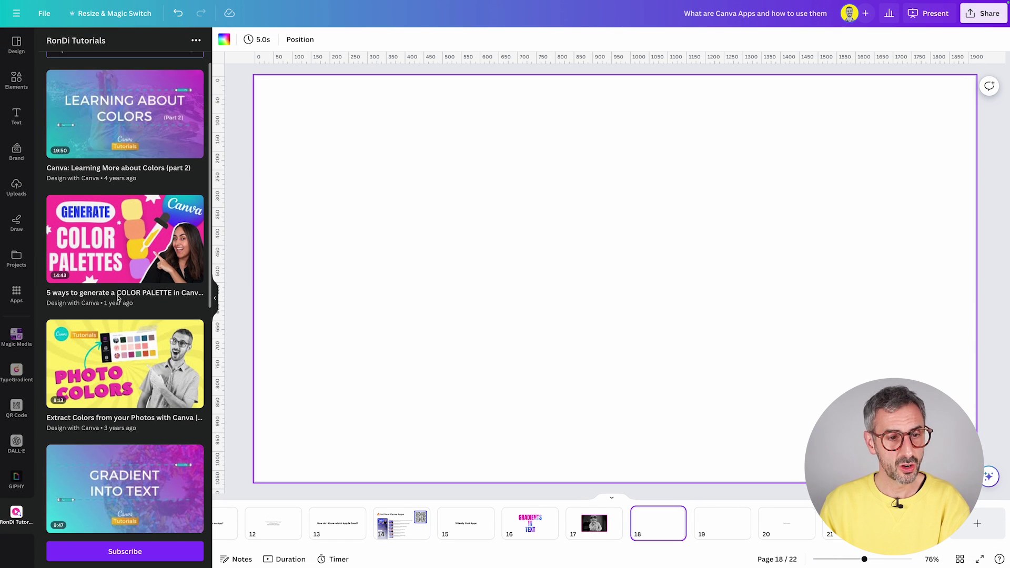
Step: Embed the Photo Colors video small in slide 18's top-left corner and test playback
left_click(128, 368)
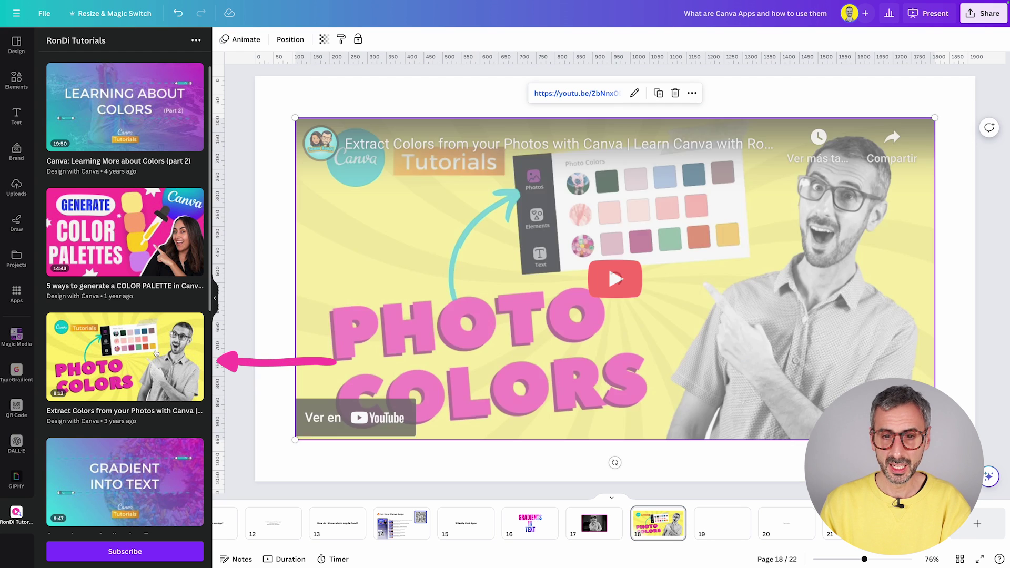
left_click_drag(935, 440, 474, 207)
left_click_drag(382, 134, 370, 109)
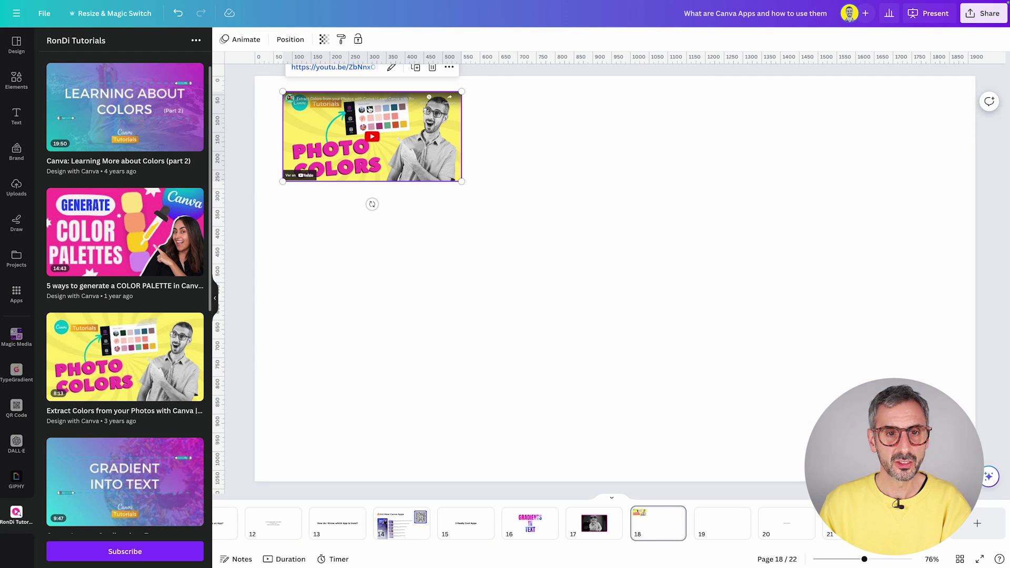
left_click(372, 138)
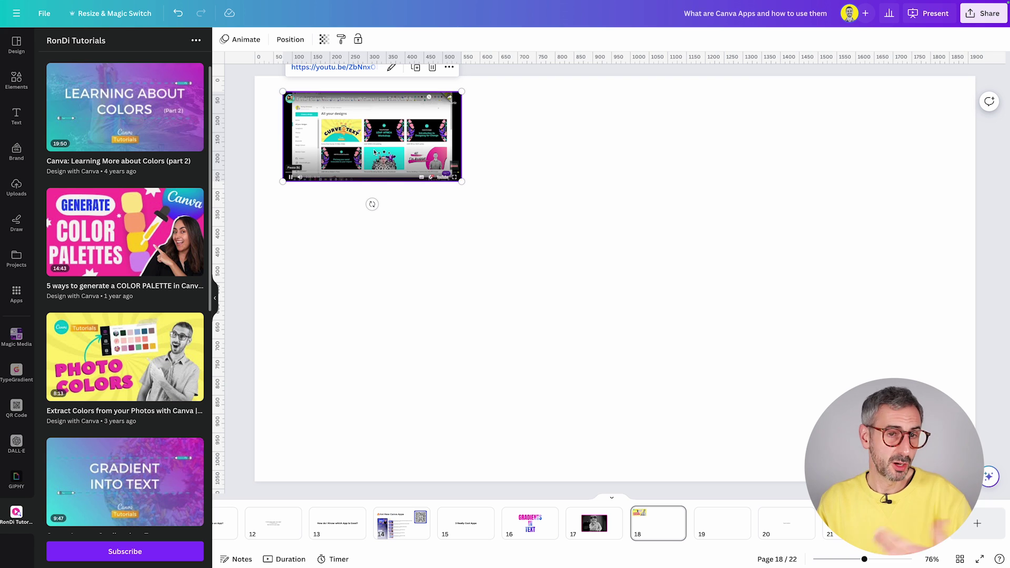
left_click(291, 178)
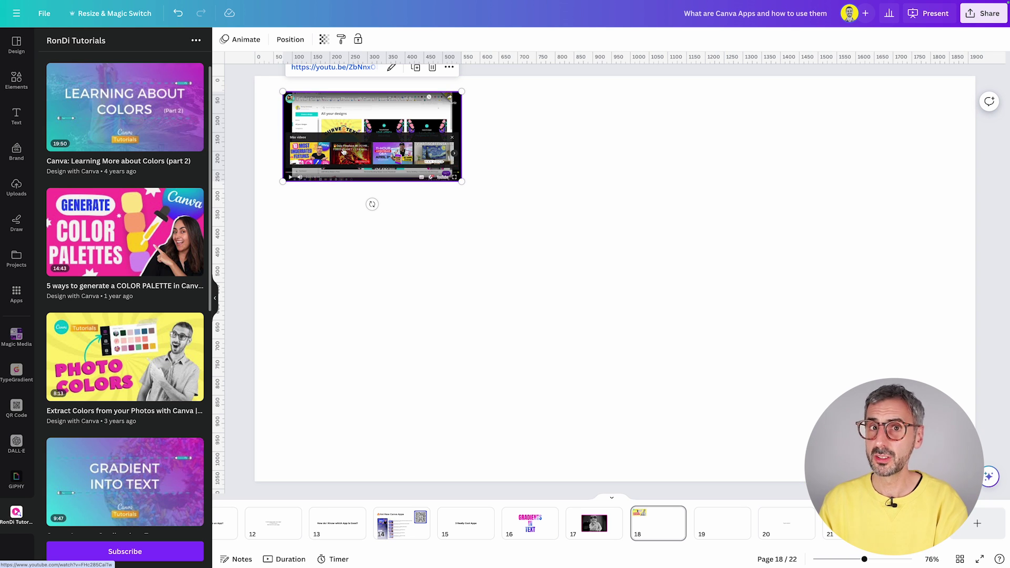
Step: Add a square near the page centre with the R shortcut and choose a custom fill colour
left_click(507, 230)
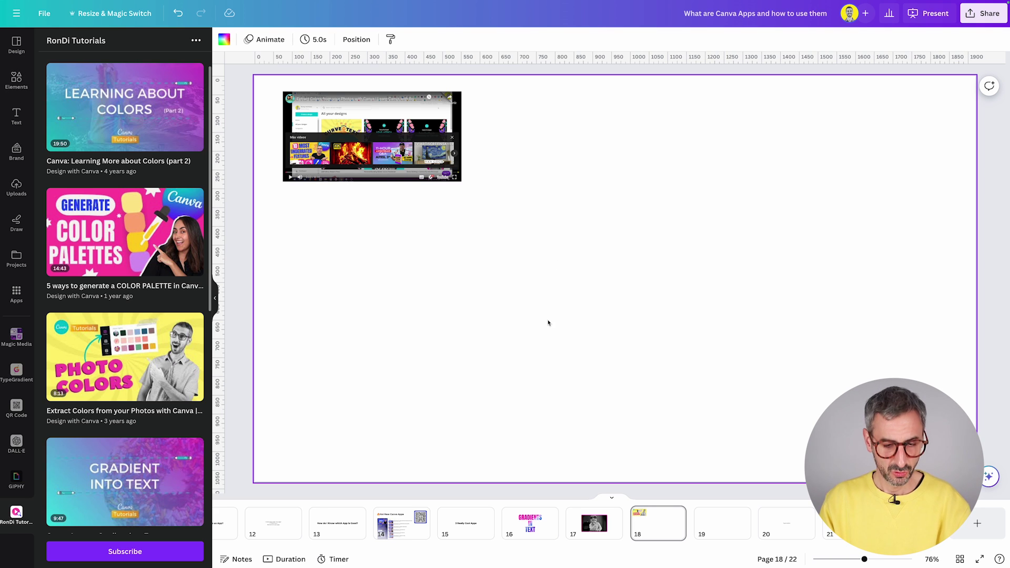
key("r")
left_click(273, 39)
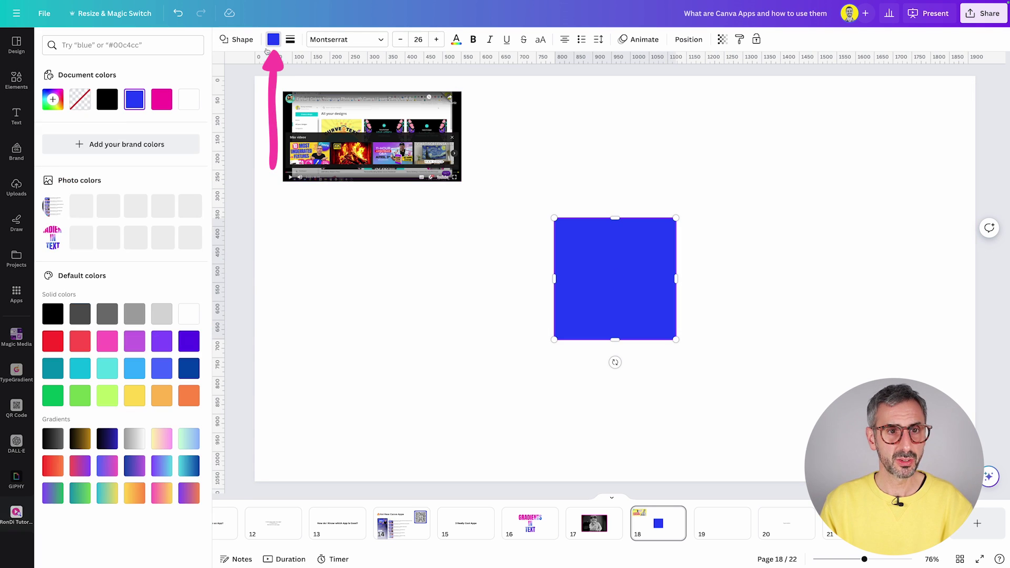
left_click(61, 104)
left_click(372, 143)
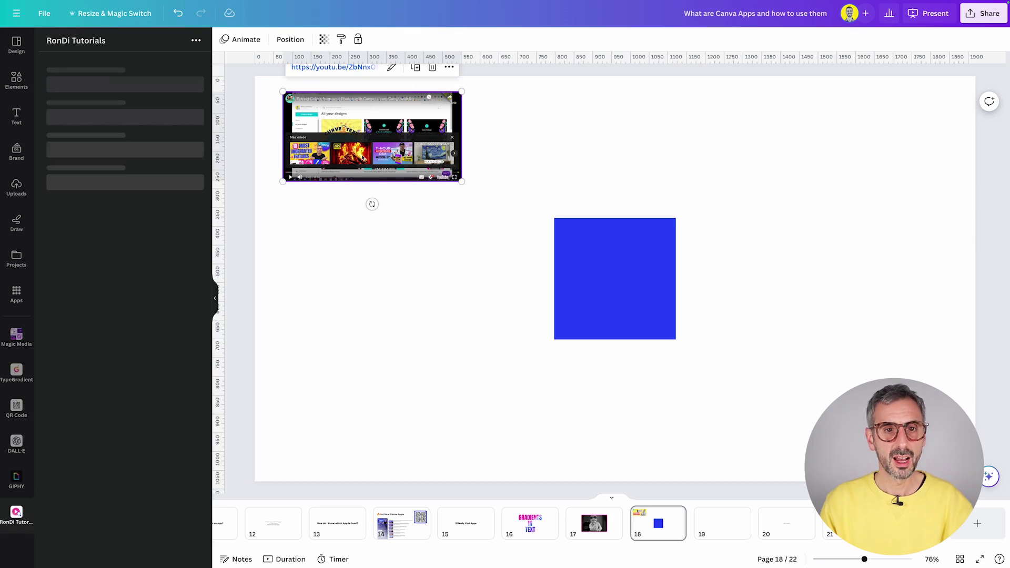